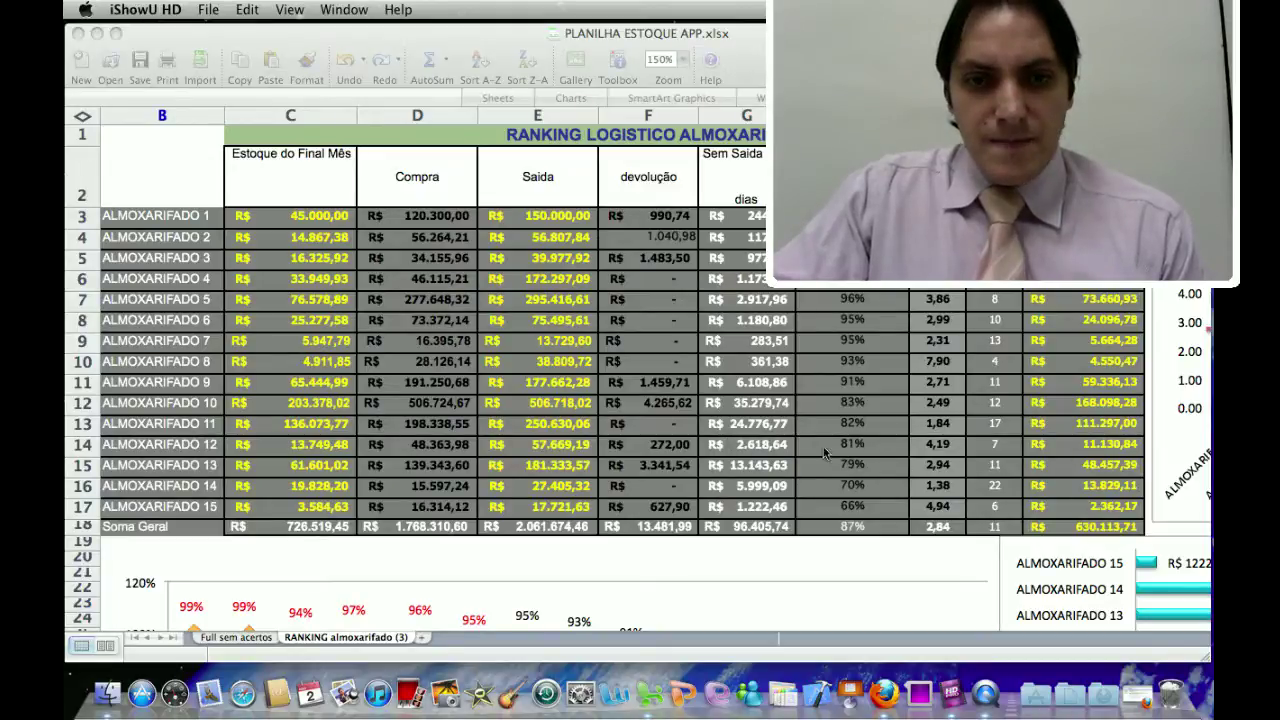
- Examine the stock utilization line chart (ideal 90%) and the PEÇAS PARADAS bar chart for all warehouses
{"action": "scroll", "coordinate": [824, 453], "scroll_direction": "down", "scroll_amount": 8}
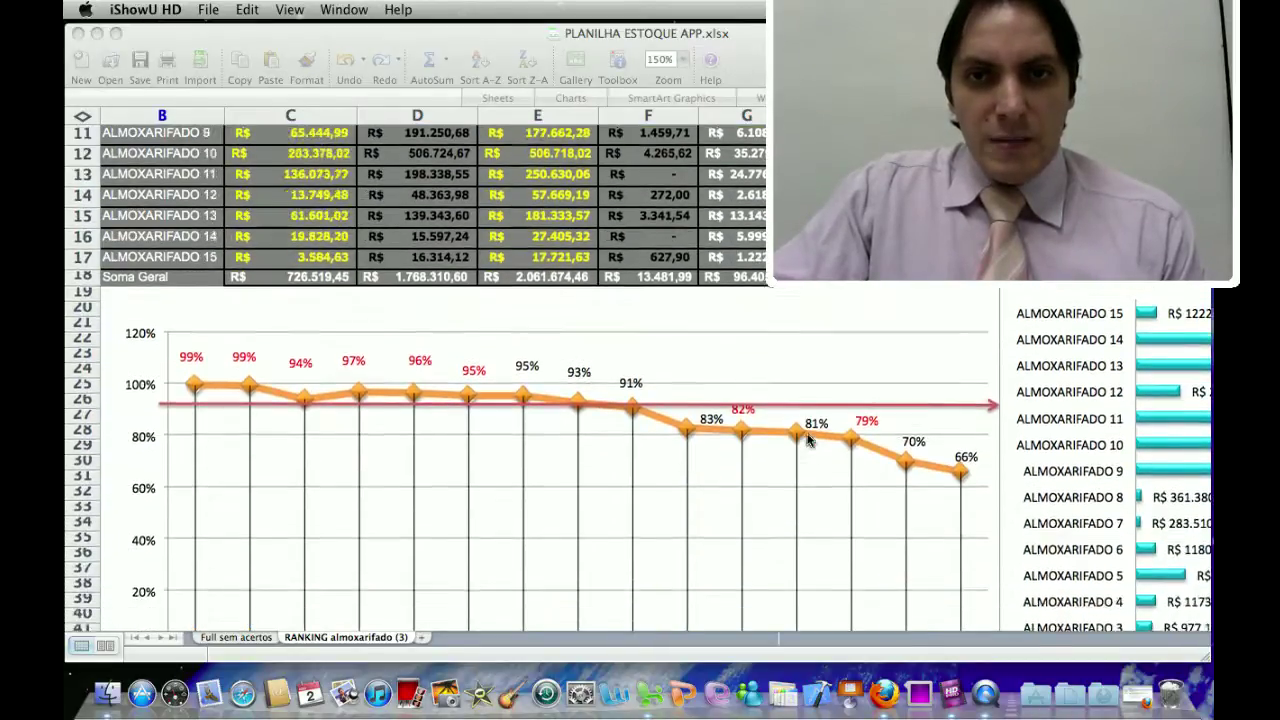
{"action": "scroll", "coordinate": [810, 441], "scroll_direction": "down", "scroll_amount": 7}
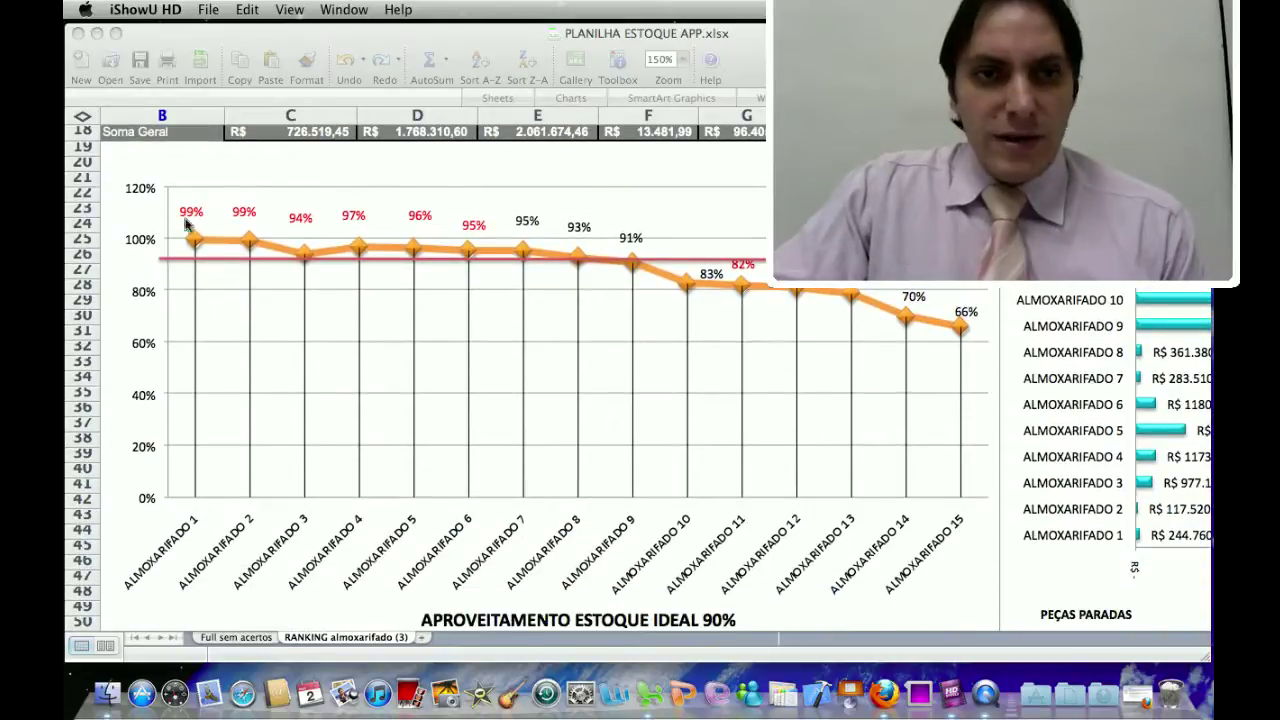
{"action": "scroll", "coordinate": [850, 380], "scroll_direction": "down", "scroll_amount": 1}
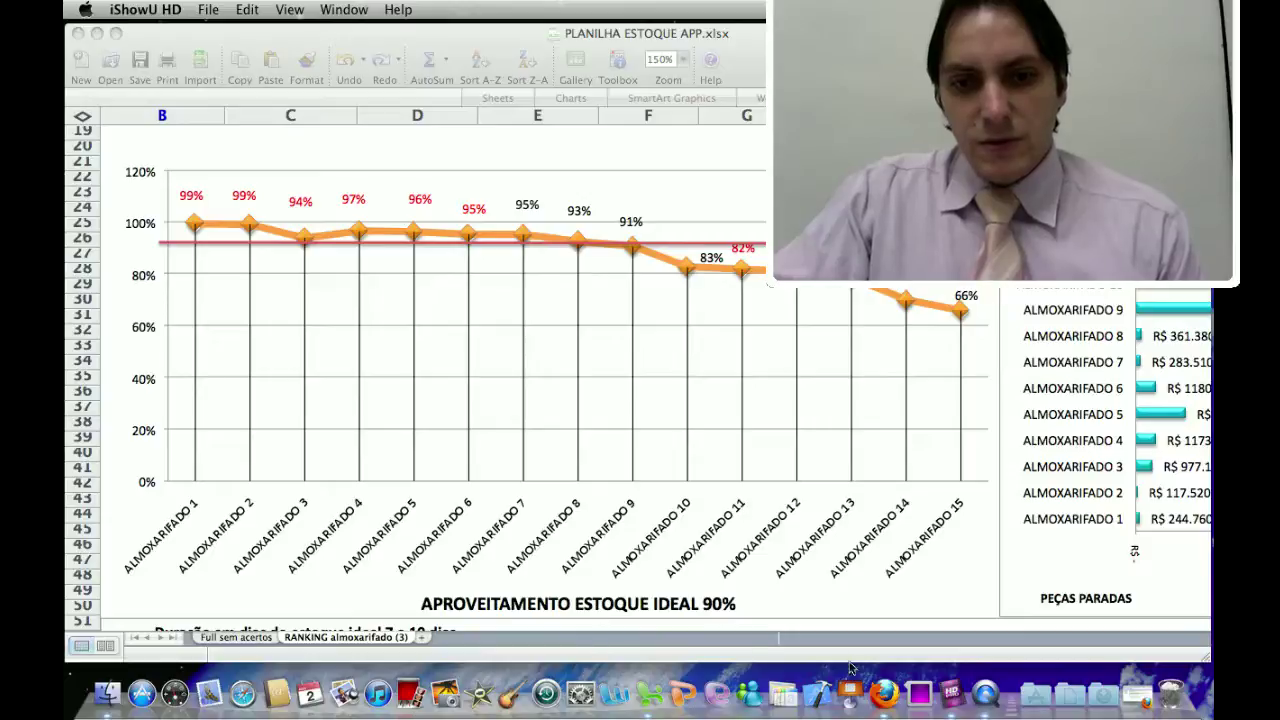
{"action": "scroll", "coordinate": [708, 413], "scroll_direction": "down", "scroll_amount": 5}
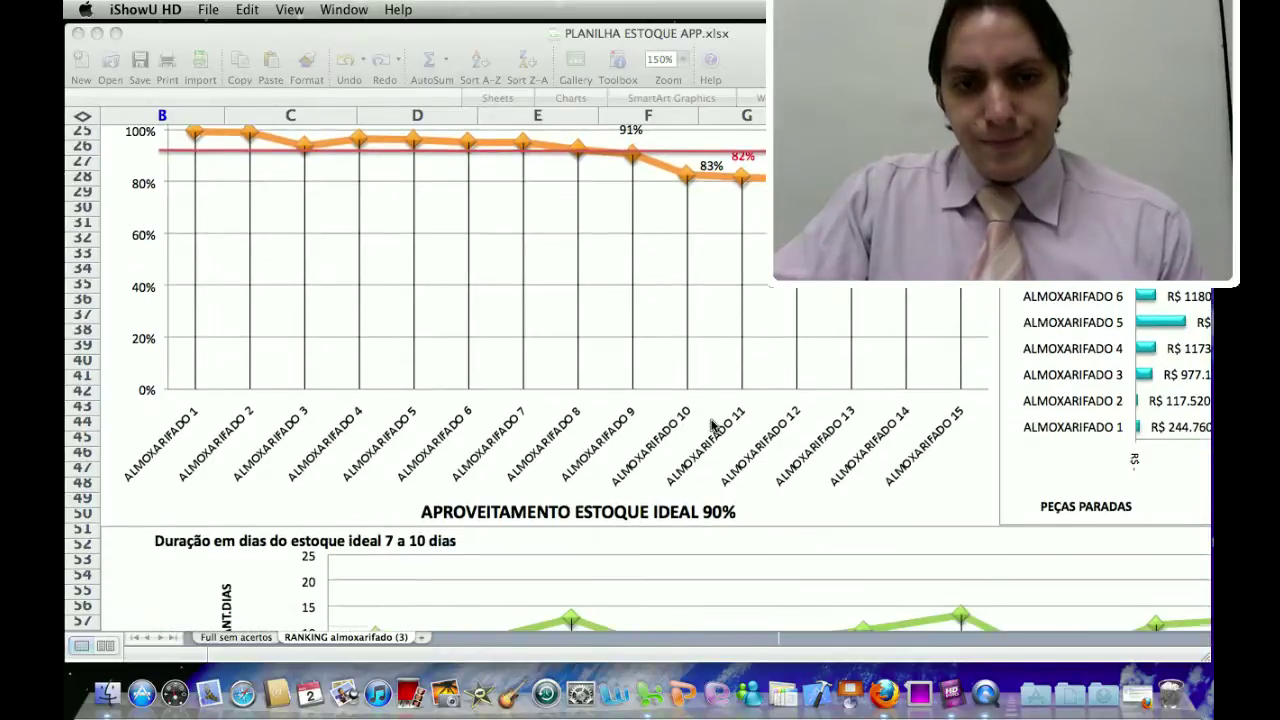
{"action": "scroll", "coordinate": [713, 426], "scroll_direction": "up", "scroll_amount": 5}
{"action": "scroll", "coordinate": [765, 580], "scroll_direction": "up", "scroll_amount": 2}
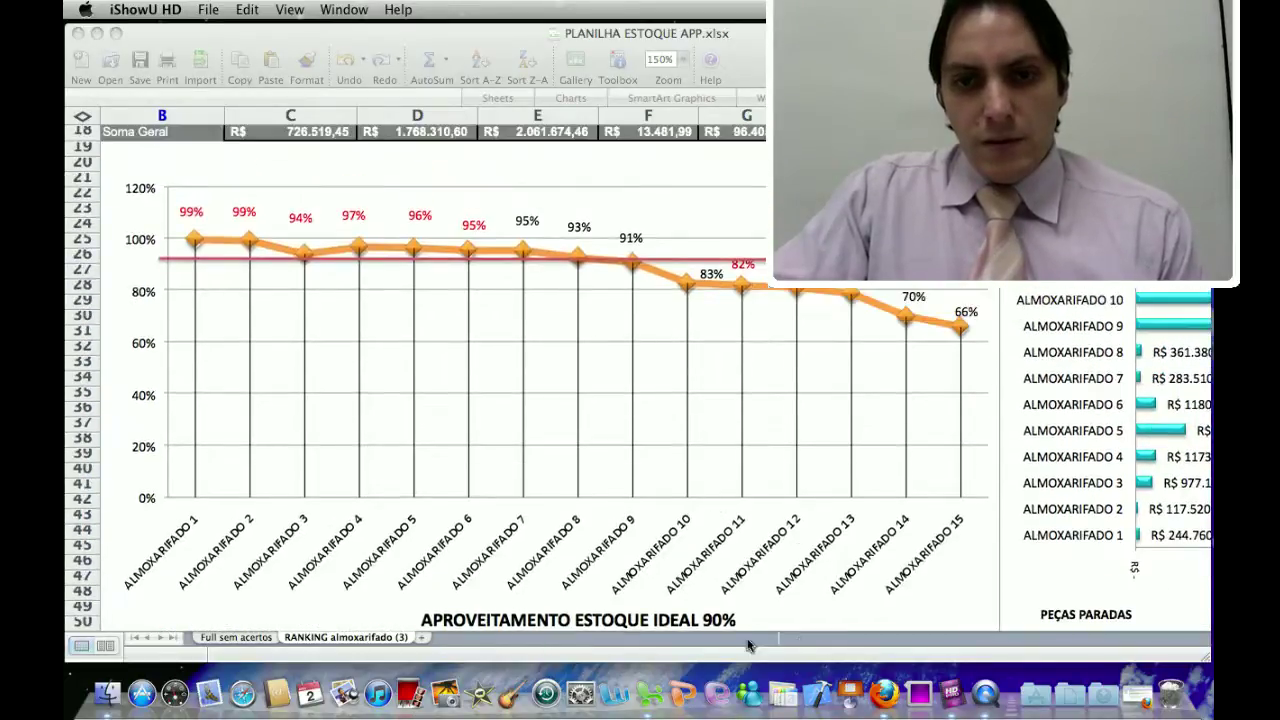
{"action": "left_click", "coordinate": [798, 642]}
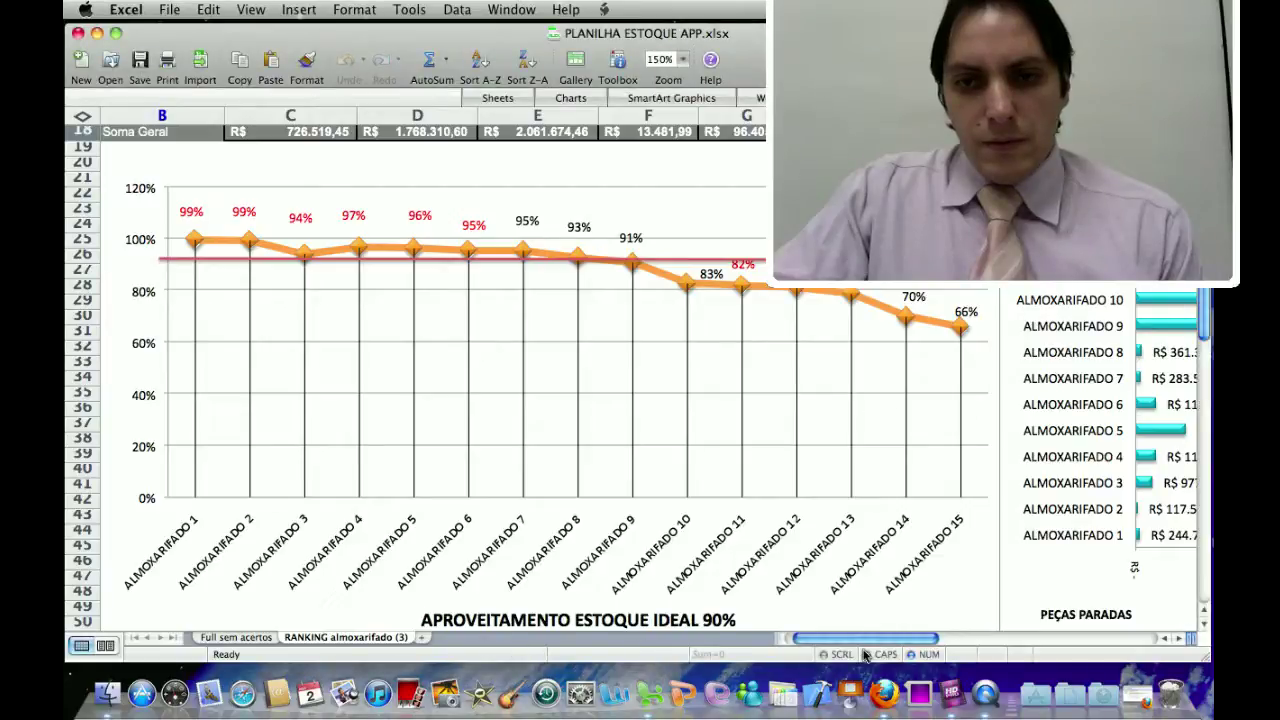
{"action": "left_click_drag", "start_coordinate": [865, 641], "coordinate": [930, 637]}
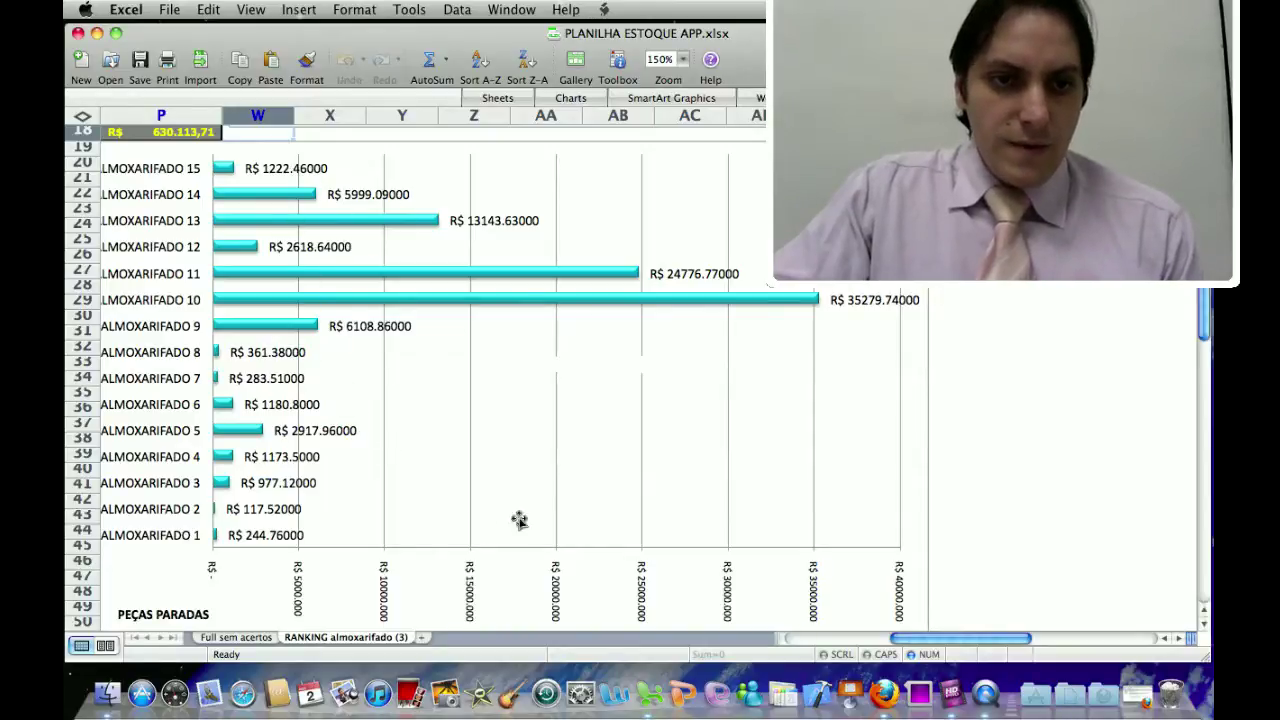
{"action": "scroll", "coordinate": [519, 443], "scroll_direction": "down", "scroll_amount": 5}
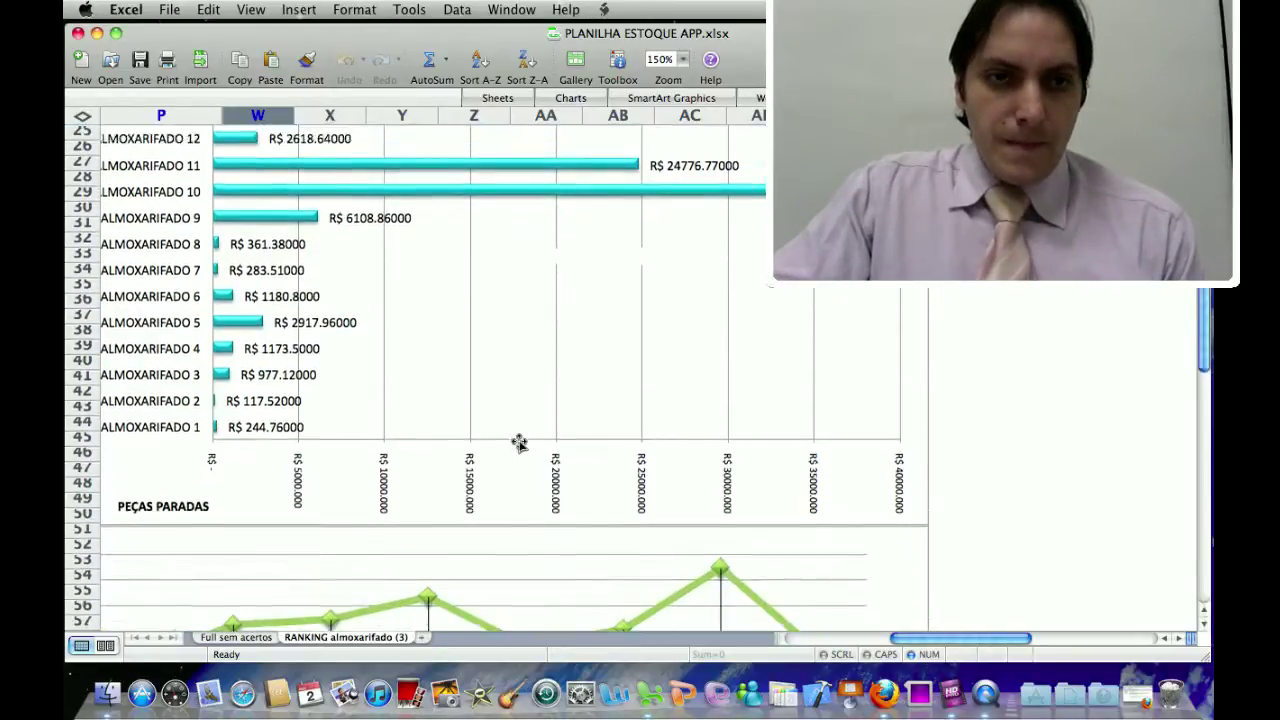
{"action": "scroll", "coordinate": [519, 443], "scroll_direction": "up", "scroll_amount": 2}
- Examine the stock duration in days chart (ideal 7 a 10 dias) from ALMOXARIFADO 1 through ALMOXARIFADO 15
{"action": "scroll", "coordinate": [475, 393], "scroll_direction": "down", "scroll_amount": 10}
{"action": "scroll", "coordinate": [600, 481], "scroll_direction": "down", "scroll_amount": 8}
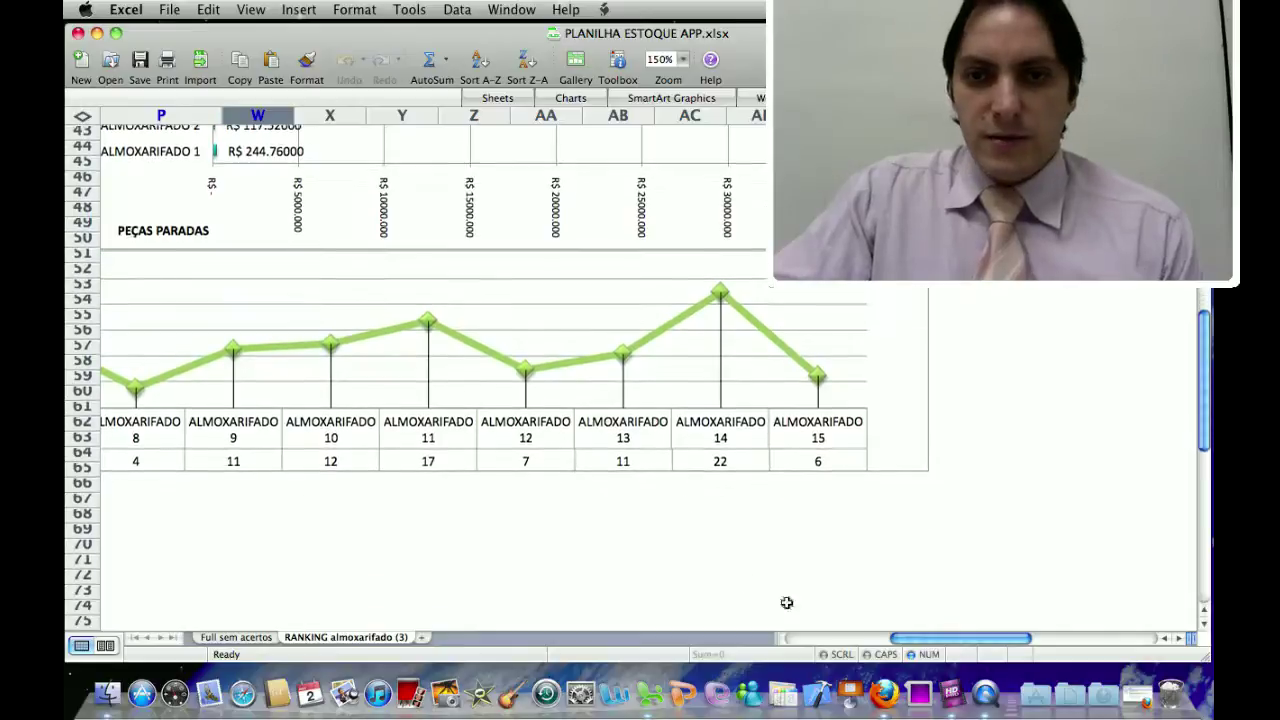
{"action": "scroll", "coordinate": [787, 602], "scroll_direction": "down", "scroll_amount": 1}
{"action": "left_click_drag", "start_coordinate": [946, 645], "coordinate": [849, 640]}
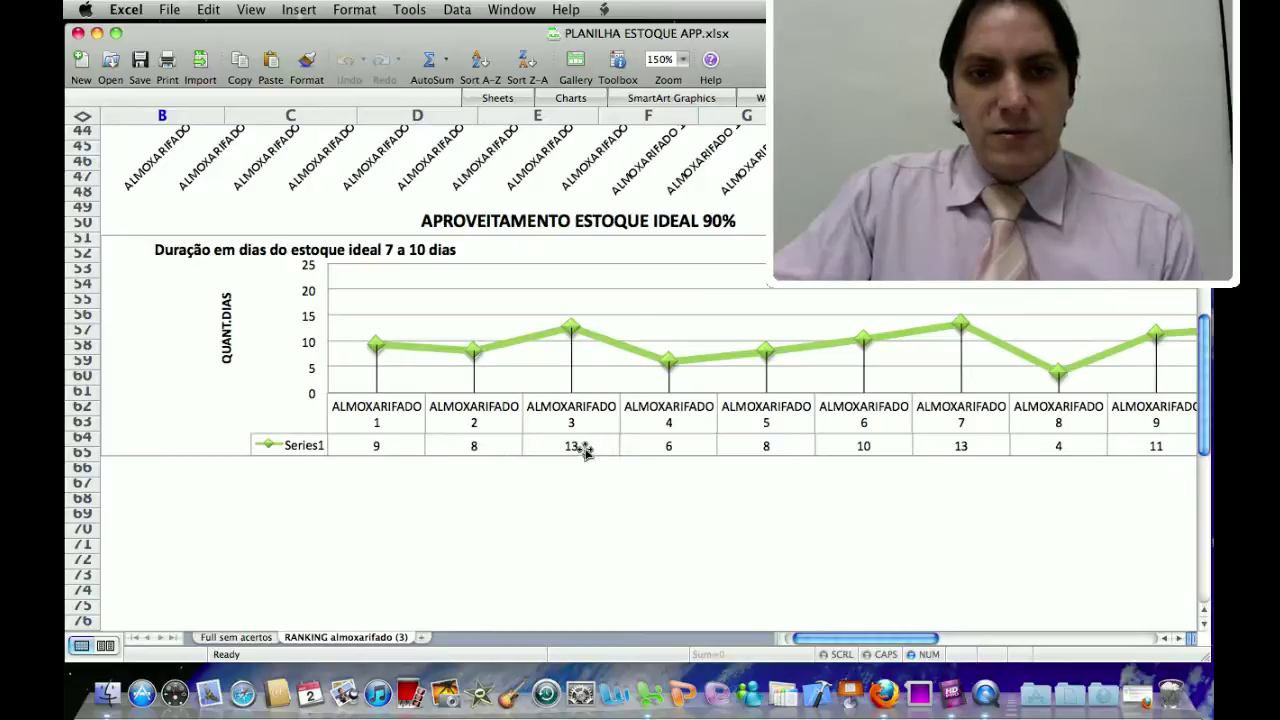
{"action": "left_click_drag", "start_coordinate": [902, 640], "coordinate": [1012, 638]}
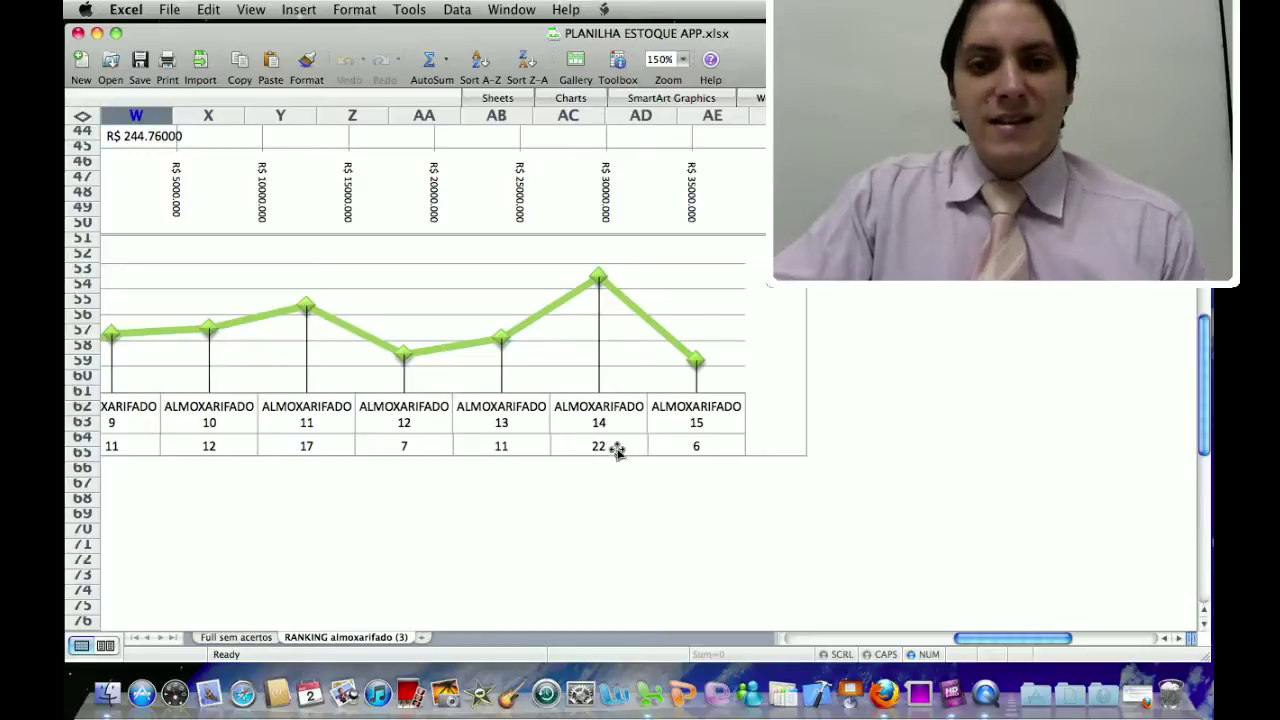
- Lower the upper red limit line on the Giro do Estoque chart to about 4.5
{"action": "scroll", "coordinate": [992, 503], "scroll_direction": "up", "scroll_amount": 3}
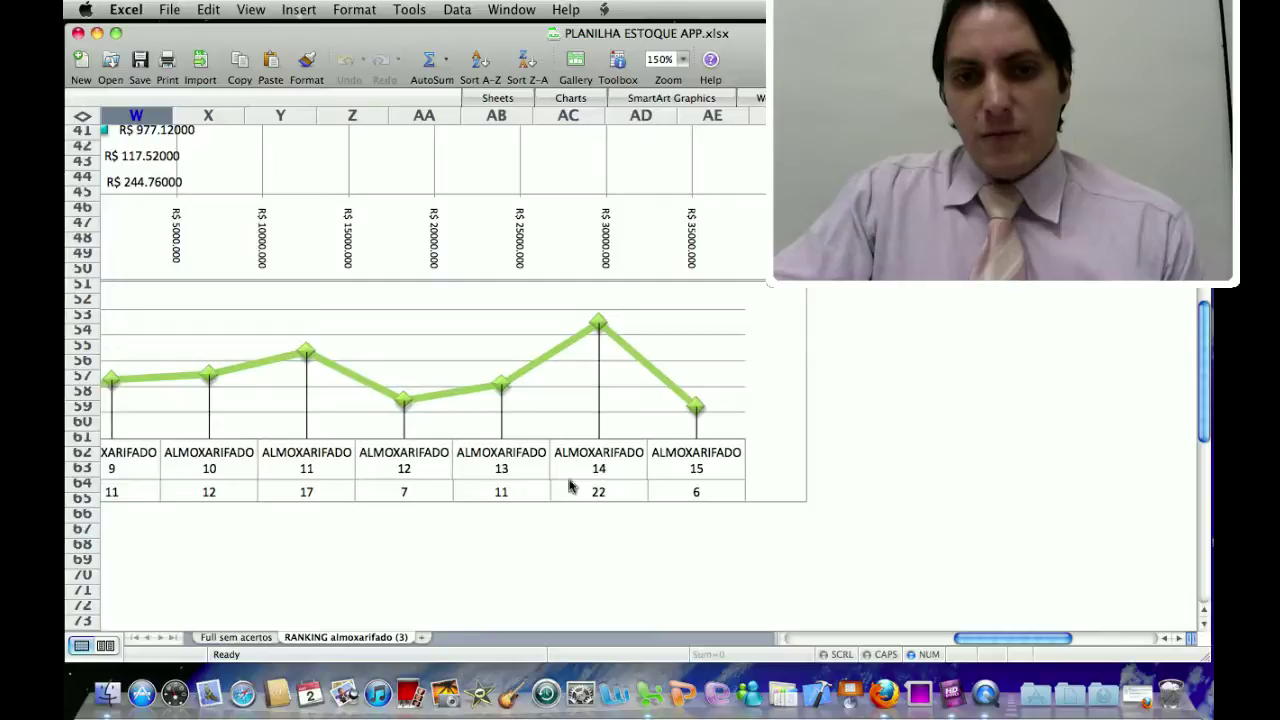
{"action": "scroll", "coordinate": [822, 480], "scroll_direction": "up", "scroll_amount": 5}
{"action": "scroll", "coordinate": [823, 480], "scroll_direction": "up", "scroll_amount": 9}
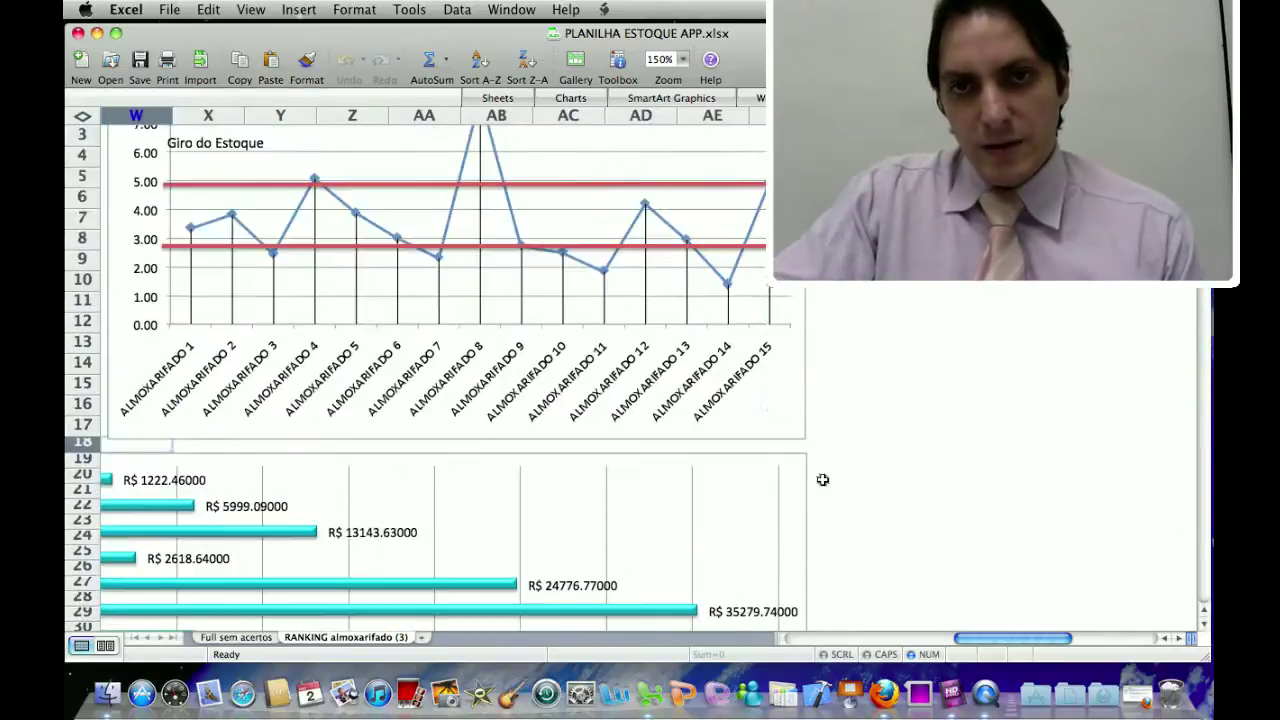
{"action": "scroll", "coordinate": [822, 480], "scroll_direction": "up", "scroll_amount": 2}
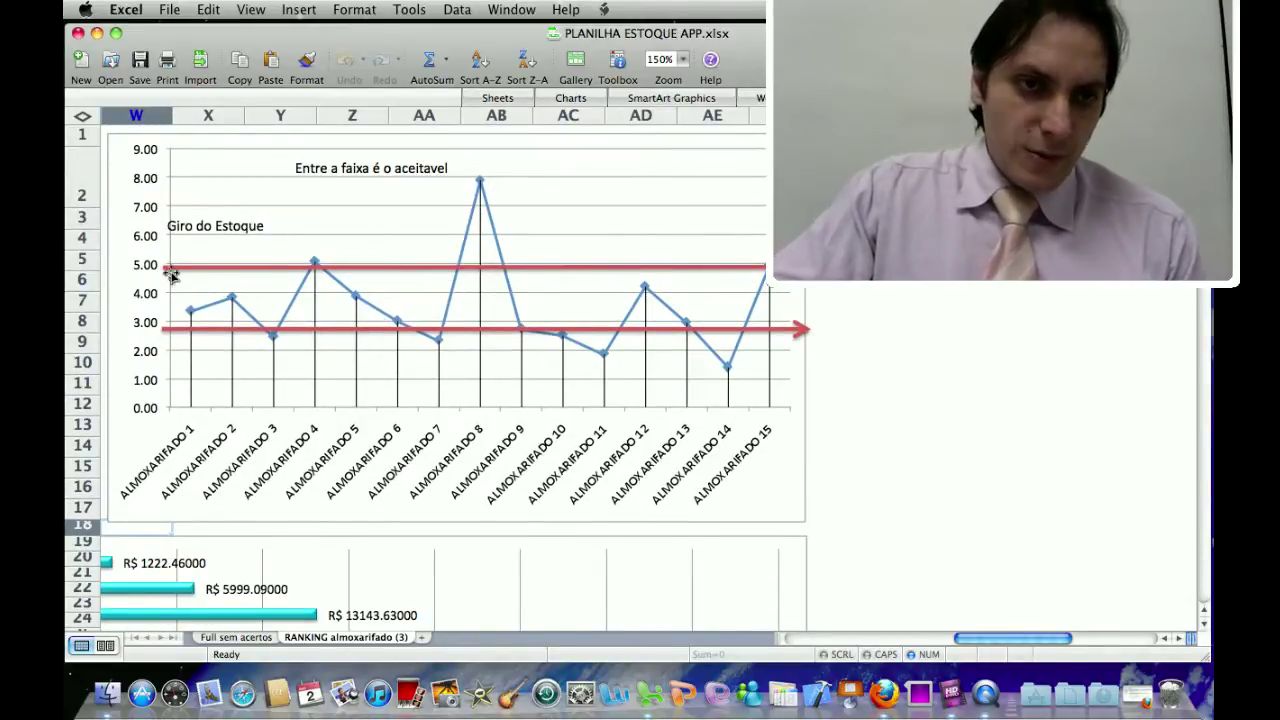
{"action": "left_click_drag", "start_coordinate": [206, 270], "coordinate": [204, 268]}
{"action": "left_click", "coordinate": [207, 262]}
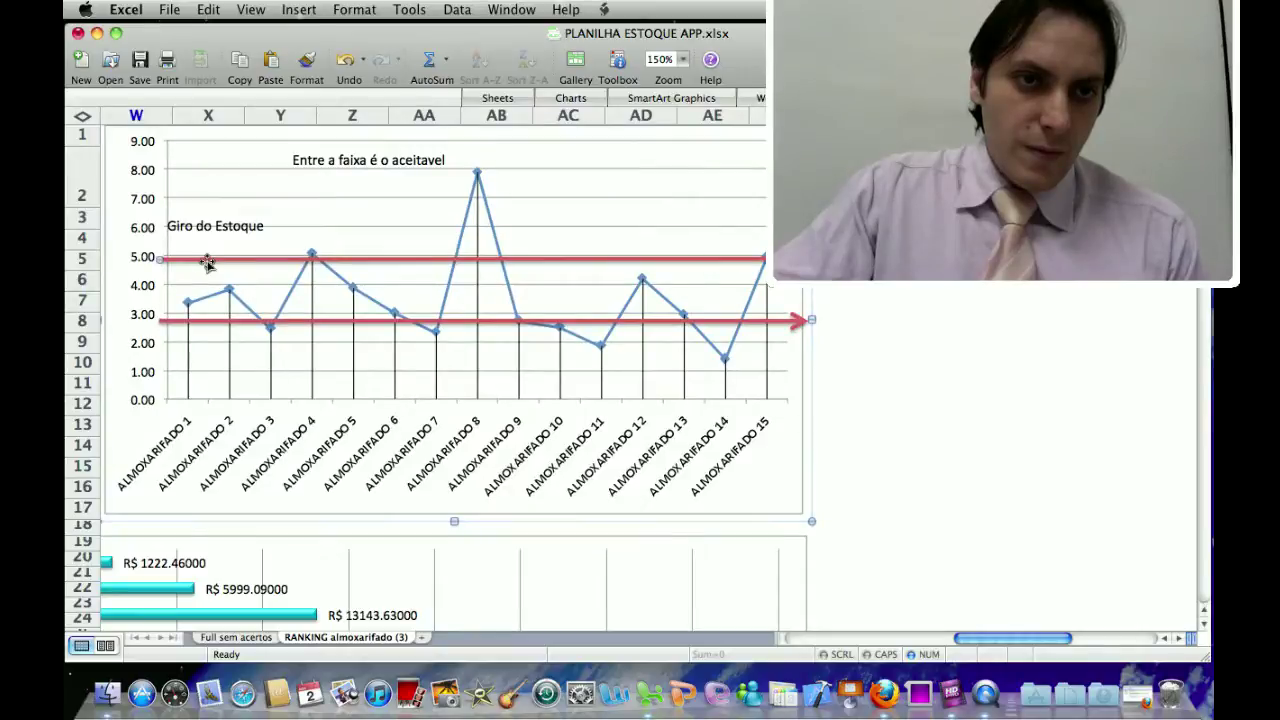
{"action": "double_click", "coordinate": [207, 262]}
{"action": "left_click", "coordinate": [560, 416]}
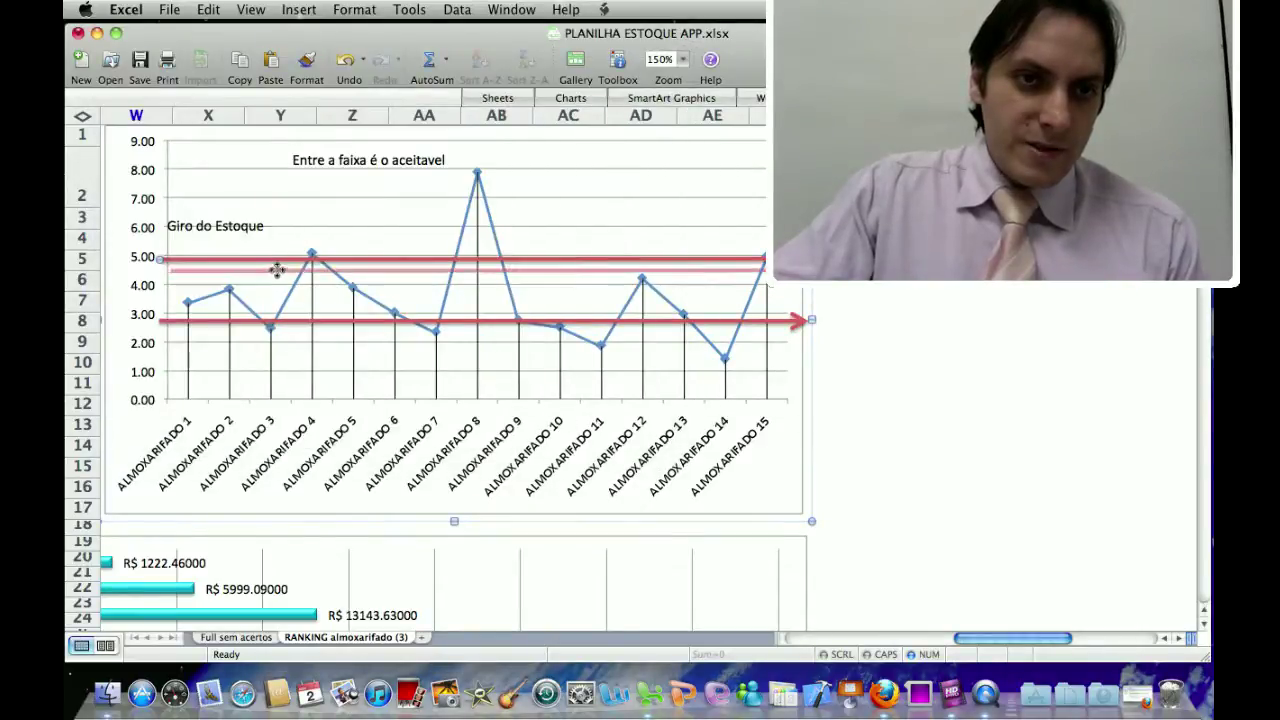
{"action": "left_click_drag", "start_coordinate": [275, 270], "coordinate": [273, 272]}
- Raise the lower red arrow line on the Giro do Estoque chart to about 3.00 and deselect it
{"action": "left_click", "coordinate": [252, 320]}
{"action": "left_click_drag", "start_coordinate": [258, 318], "coordinate": [258, 314]}
{"action": "left_click", "coordinate": [932, 408]}
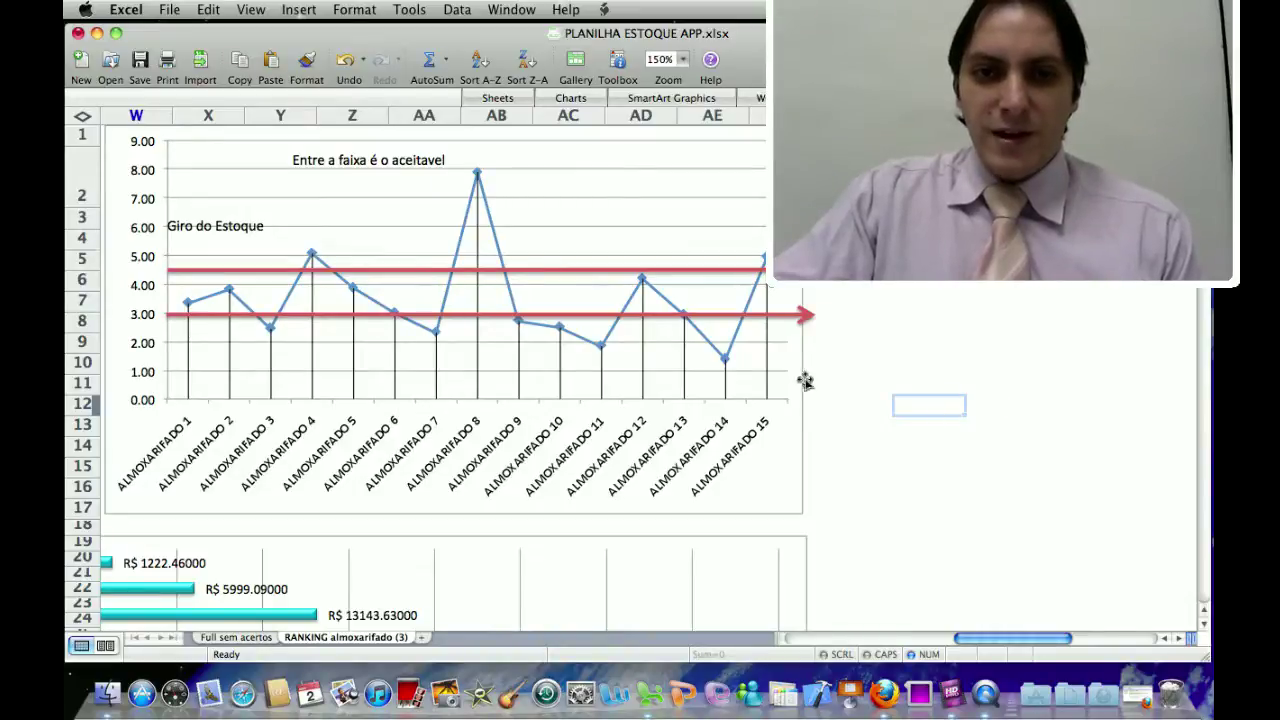
{"action": "scroll", "coordinate": [805, 380], "scroll_direction": "down", "scroll_amount": 3}
{"action": "scroll", "coordinate": [810, 375], "scroll_direction": "up", "scroll_amount": 3}
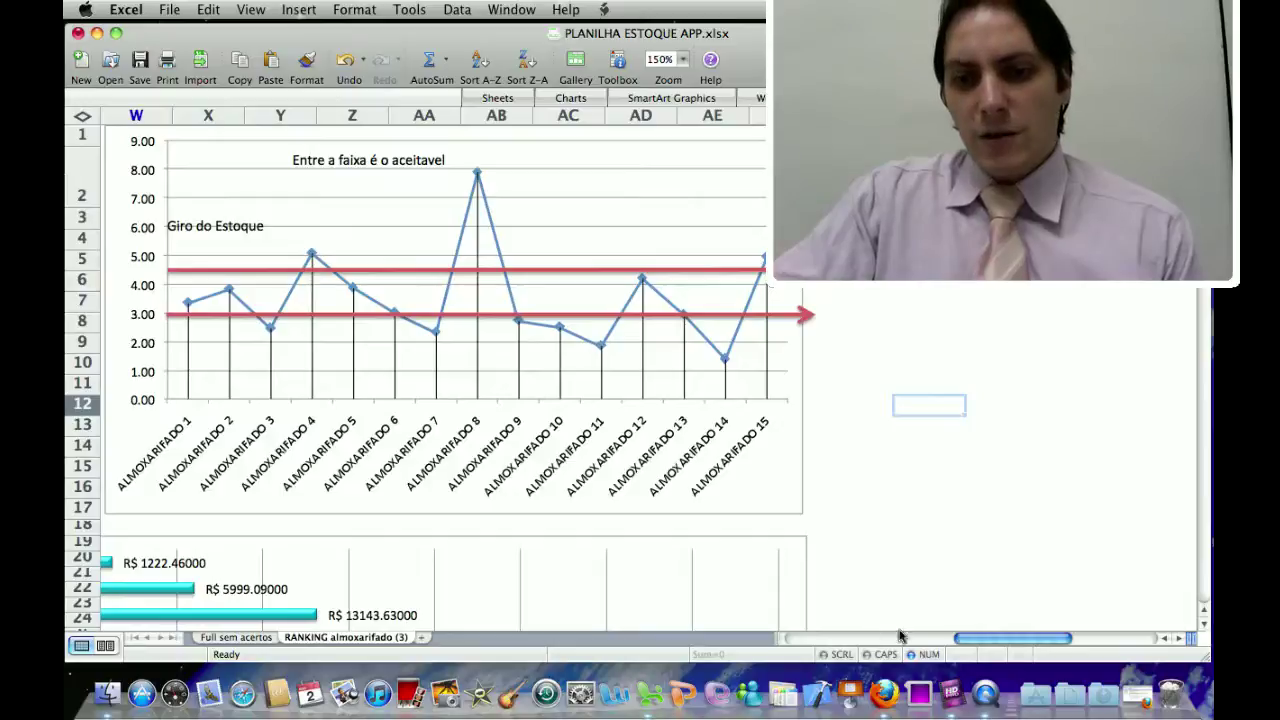
- Check the utilization percentage, turnover and days of stock for ALMOXARIFADO 11 in the ranking table
{"action": "left_click_drag", "start_coordinate": [985, 645], "coordinate": [787, 632]}
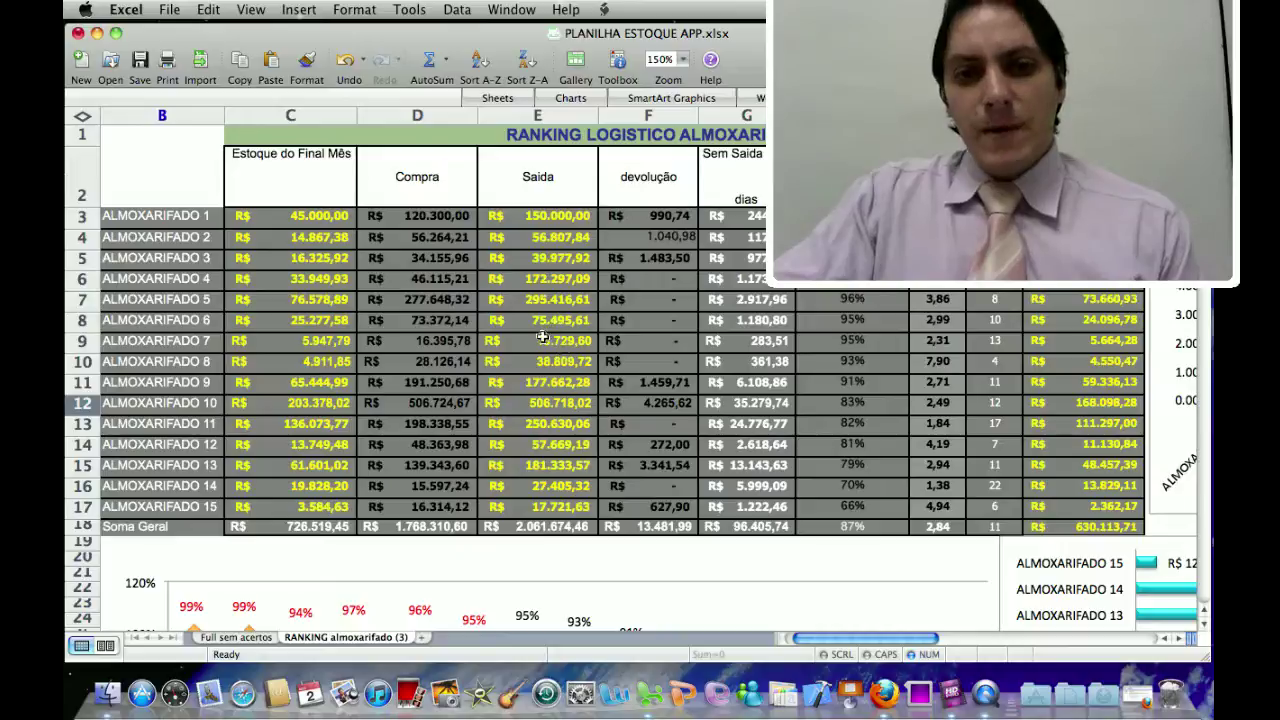
{"action": "left_click", "coordinate": [944, 423]}
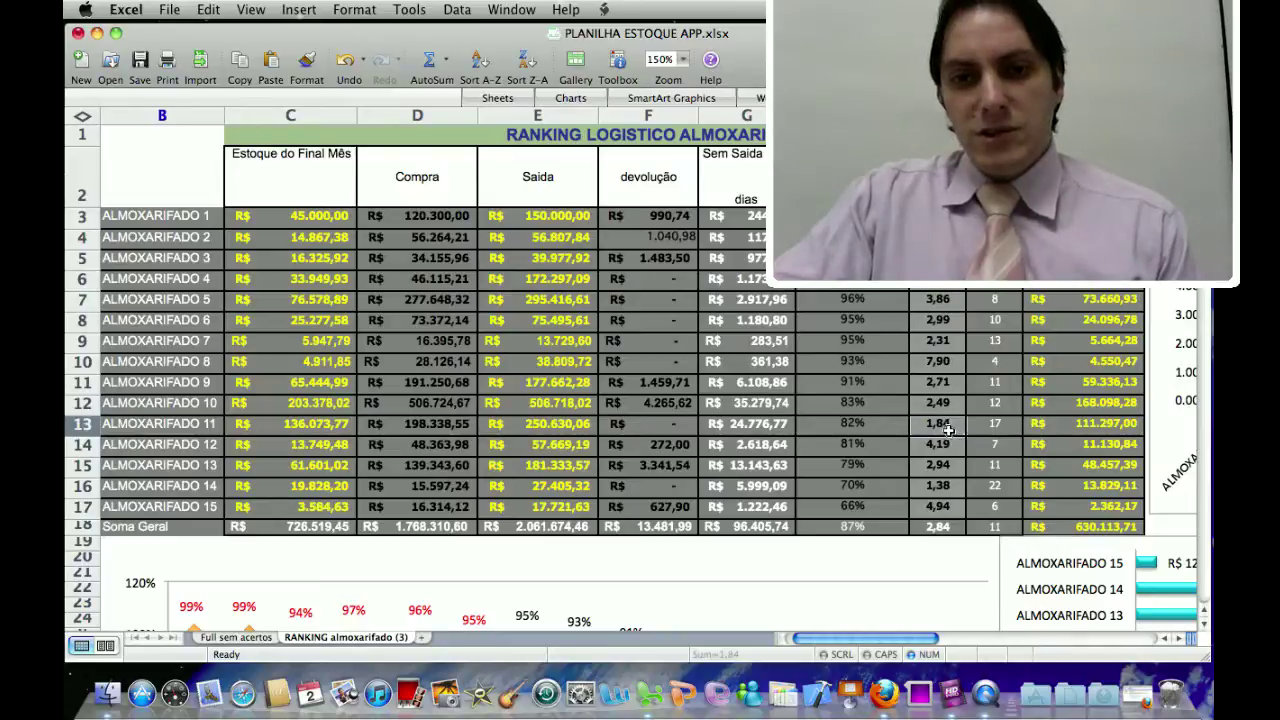
{"action": "left_click", "coordinate": [852, 426]}
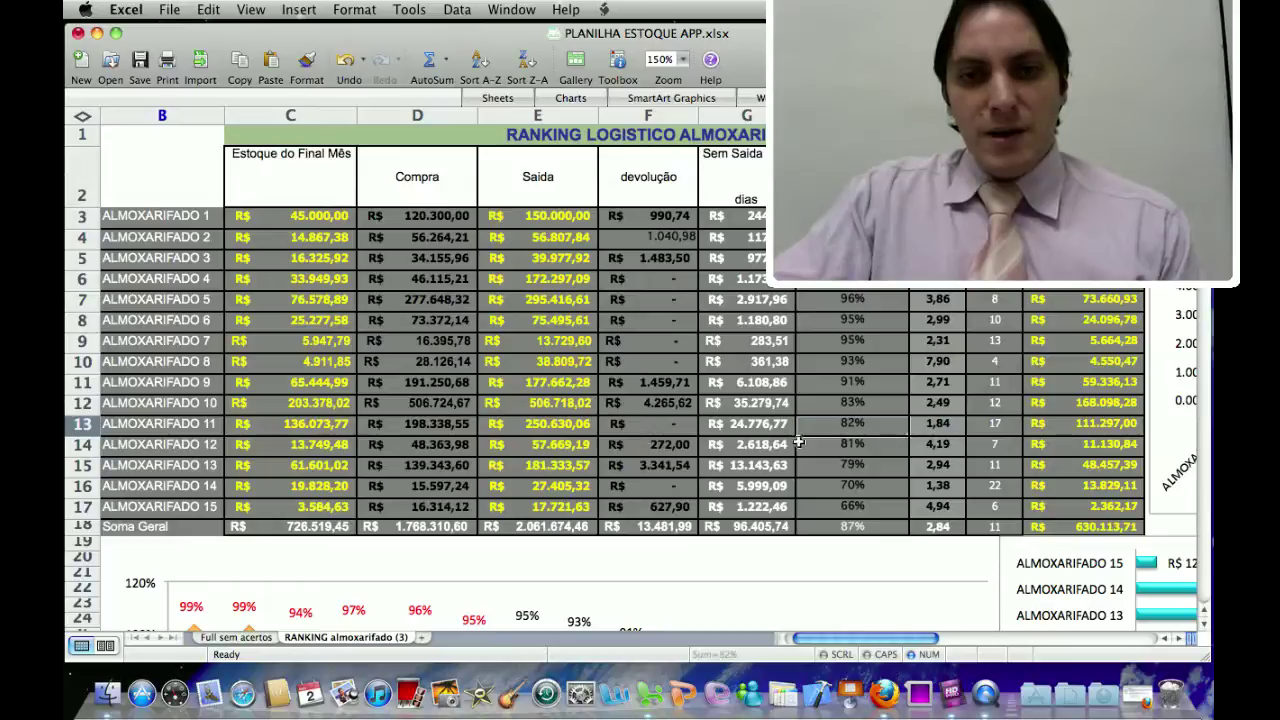
{"action": "left_click", "coordinate": [928, 428]}
{"action": "left_click", "coordinate": [998, 428]}
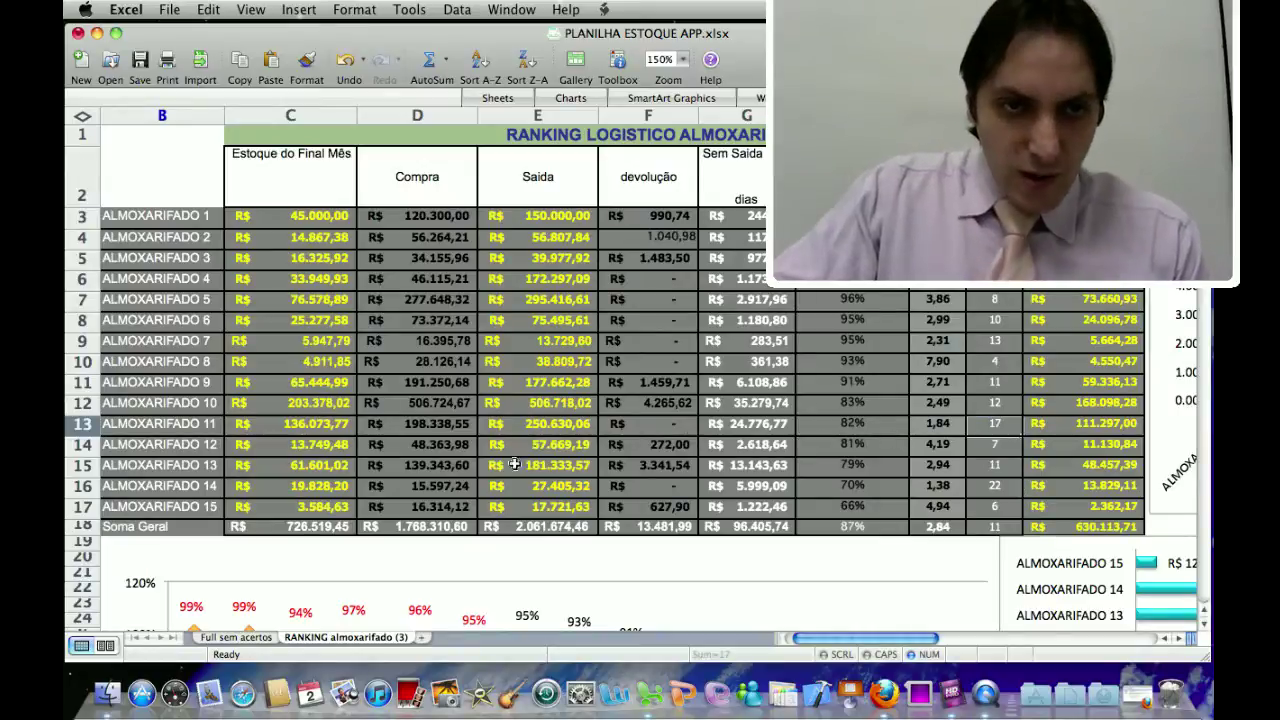
- Try an Estoque do Final Mês value of 120000 for ALMOXARIFADO 11 in cell C13
{"action": "left_click", "coordinate": [336, 424]}
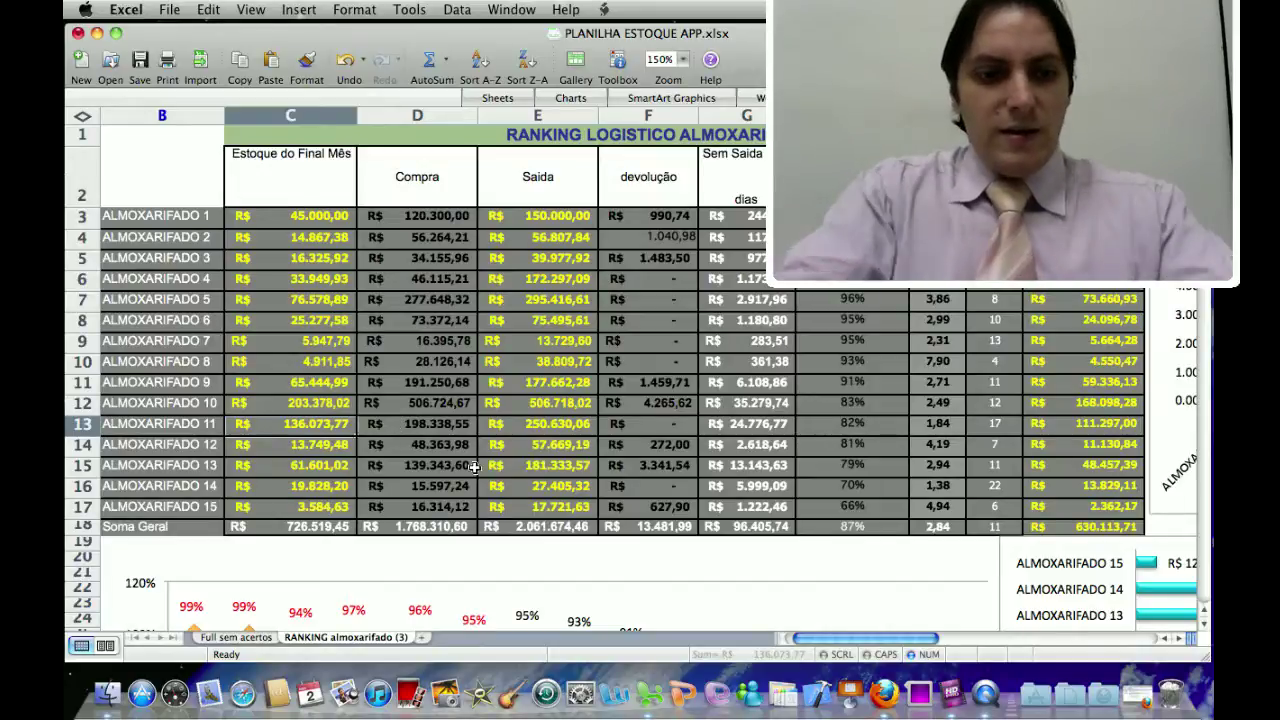
{"action": "type", "text": "1"}
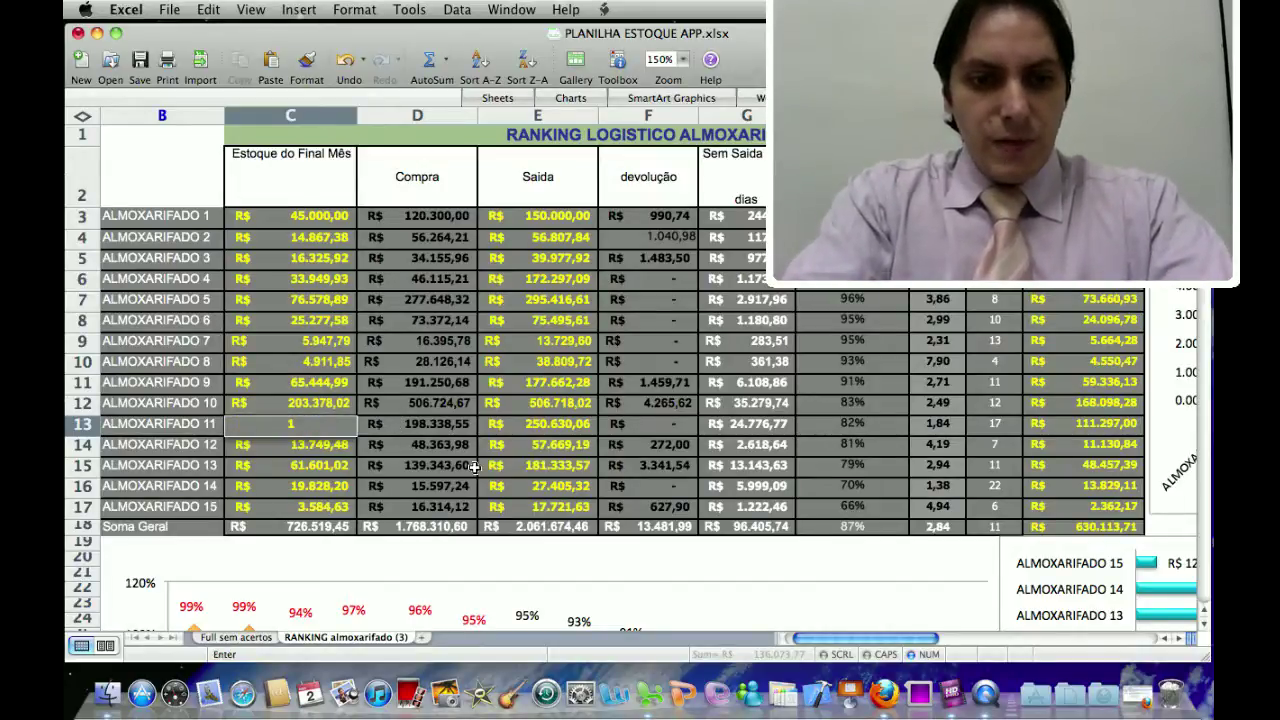
{"action": "type", "text": "20000"}
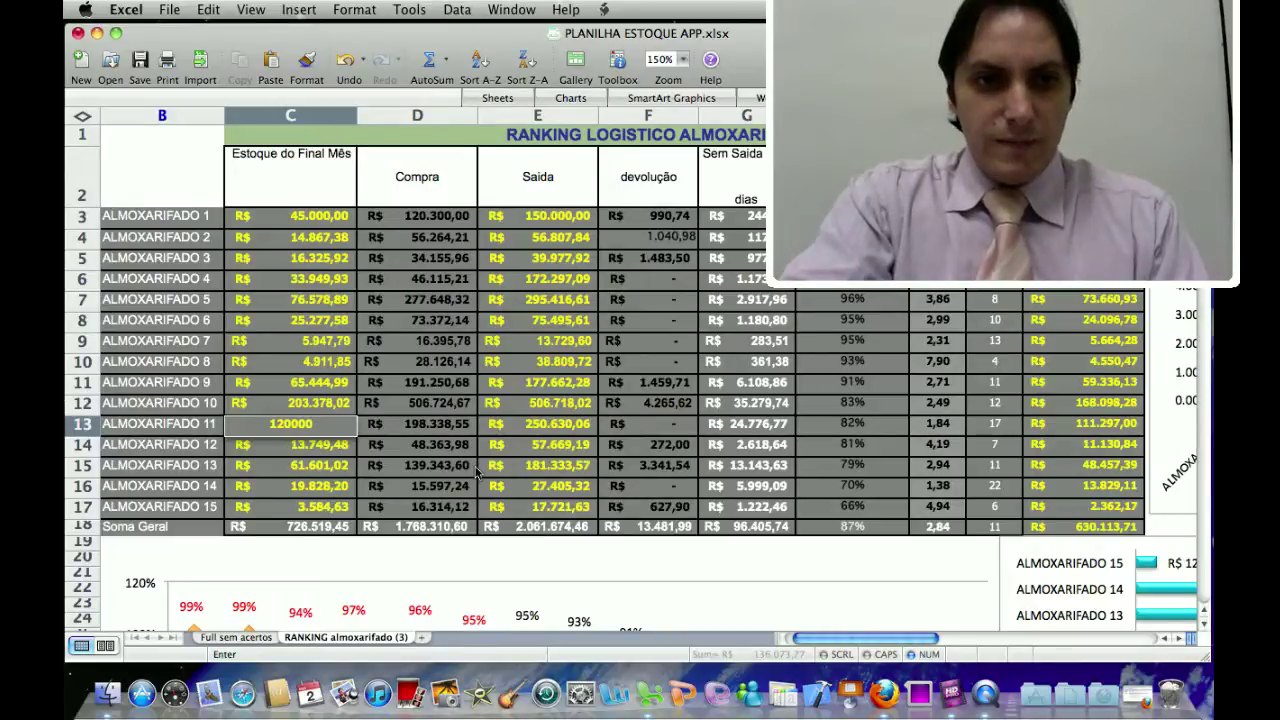
{"action": "key", "text": "Return"}
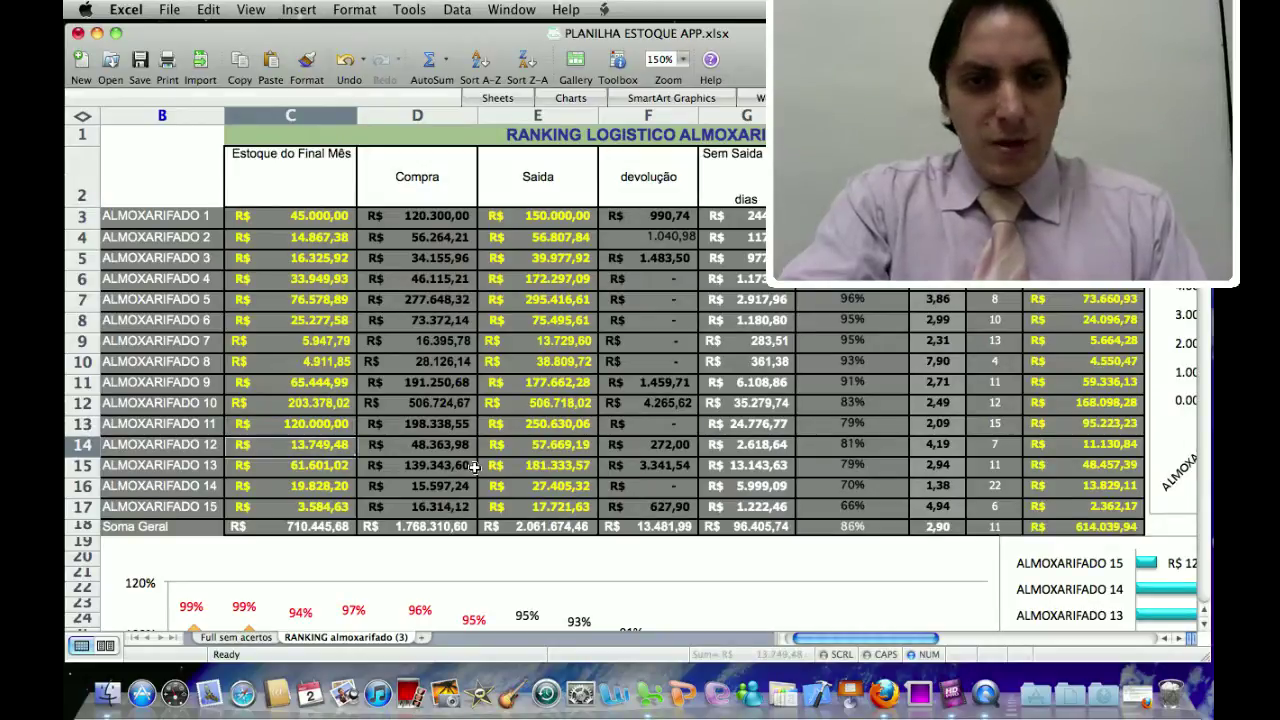
- Try 90000 as the Estoque do Final Mês value for ALMOXARIFADO 11
{"action": "key", "text": "Up"}
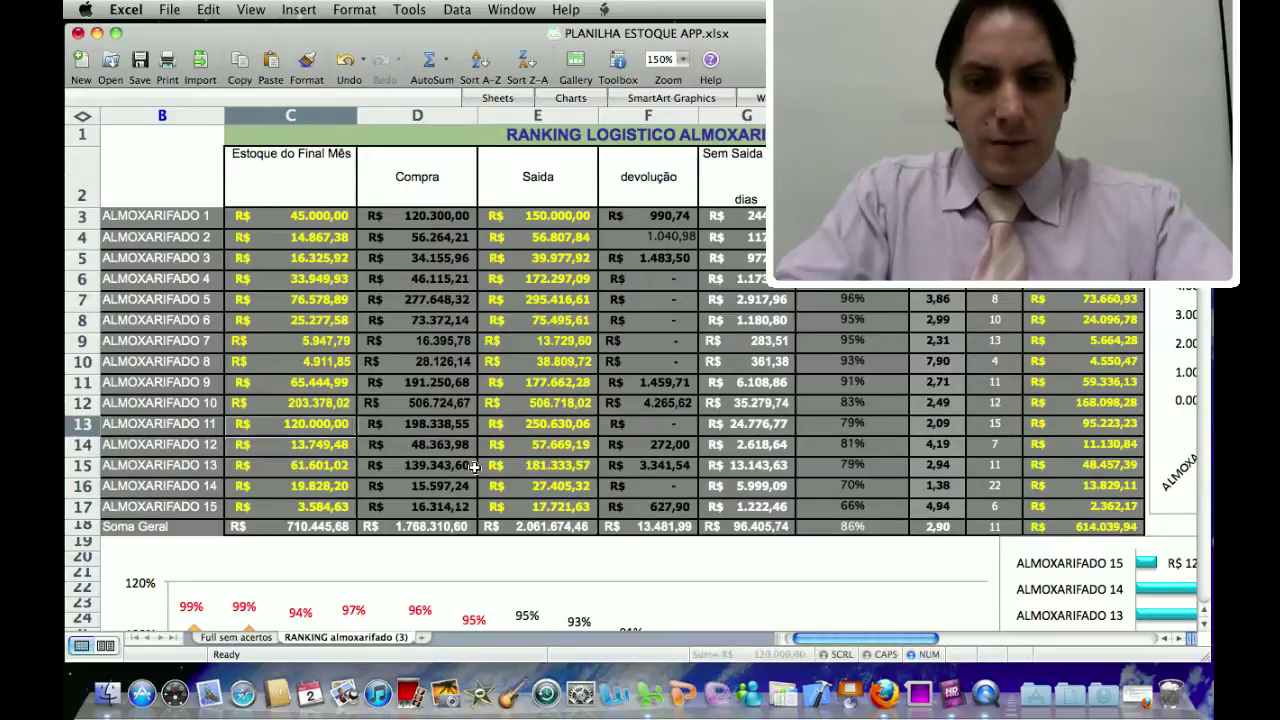
{"action": "type", "text": "90000"}
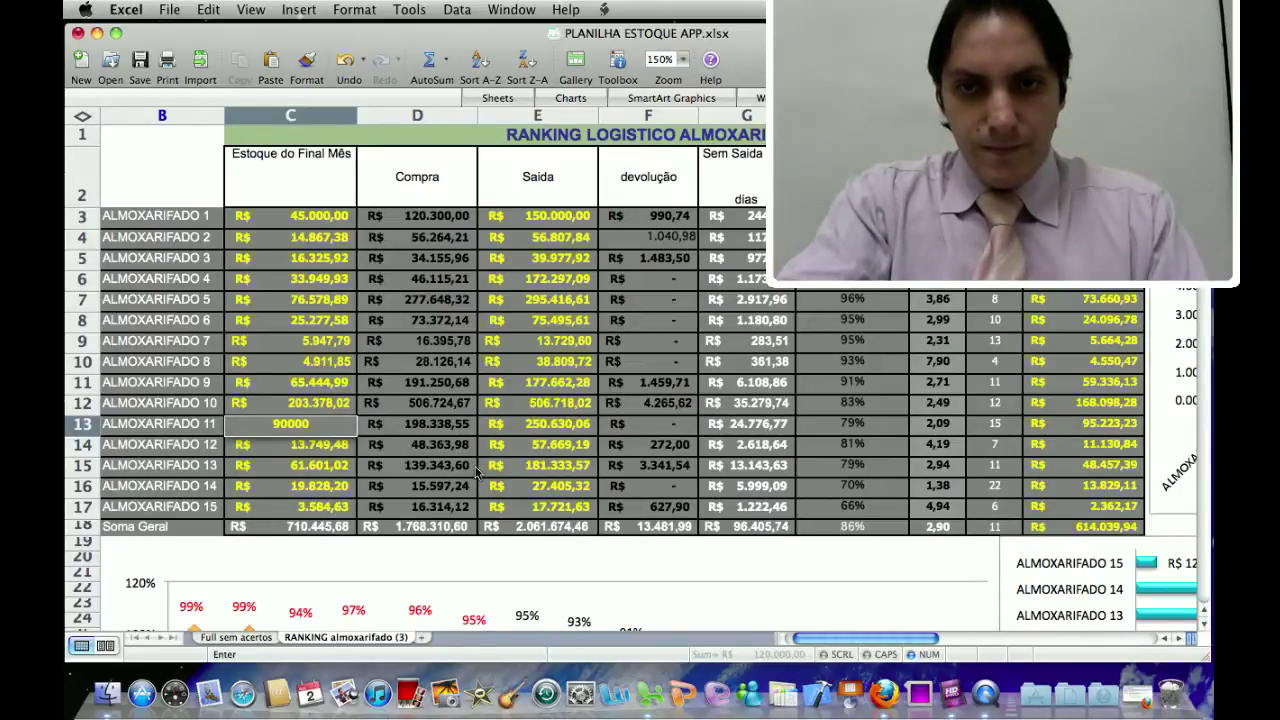
{"action": "key", "text": "Return"}
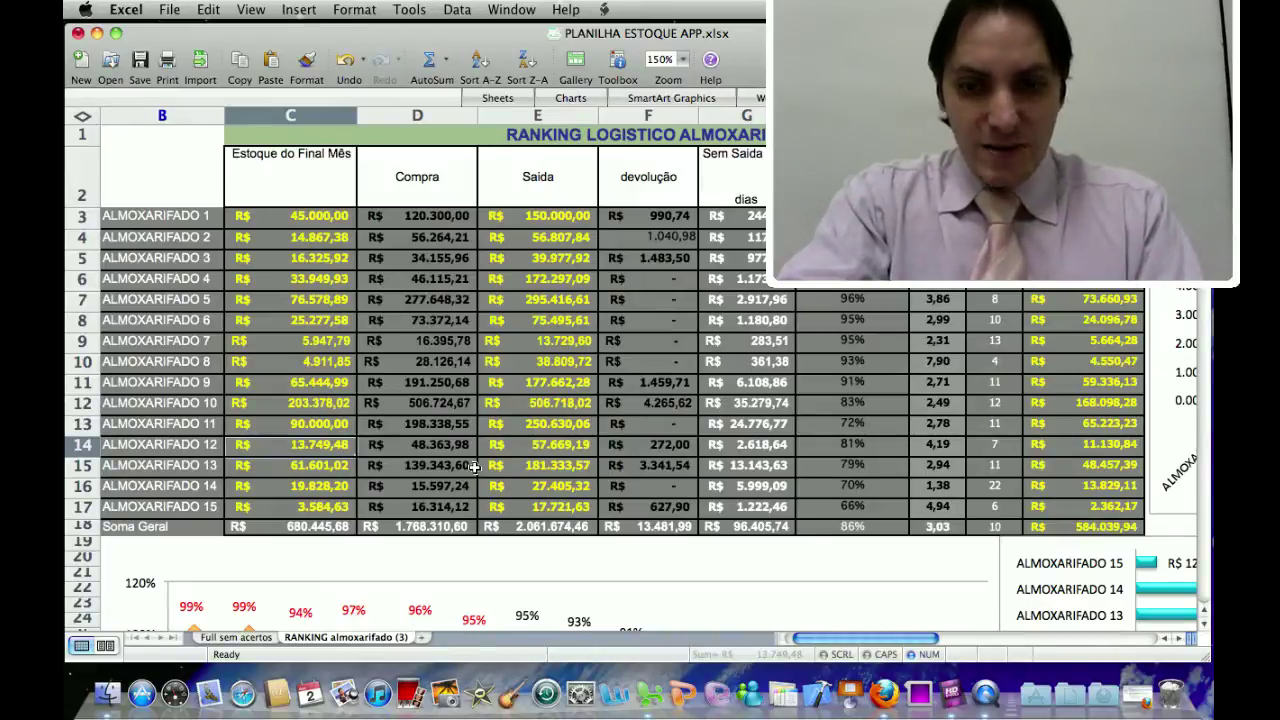
- Try 80000 as the Estoque do Final Mês value for ALMOXARIFADO 11
{"action": "key", "text": "Up"}
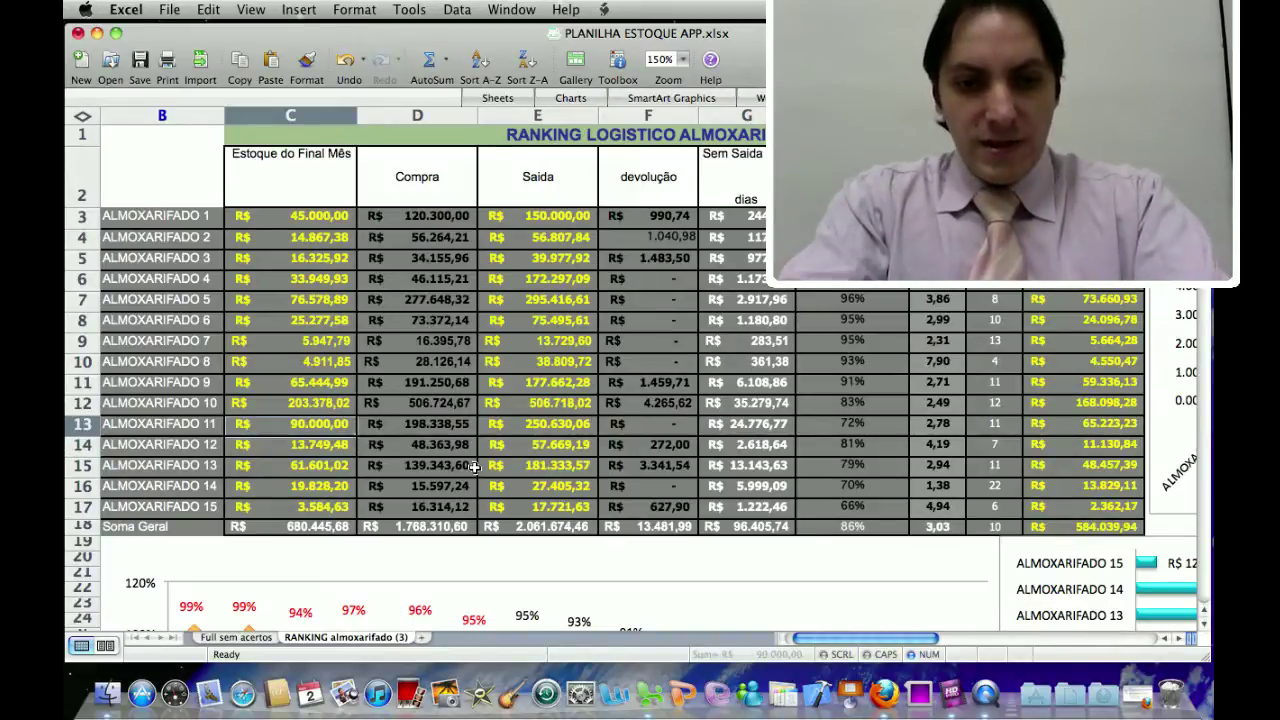
{"action": "type", "text": "80000"}
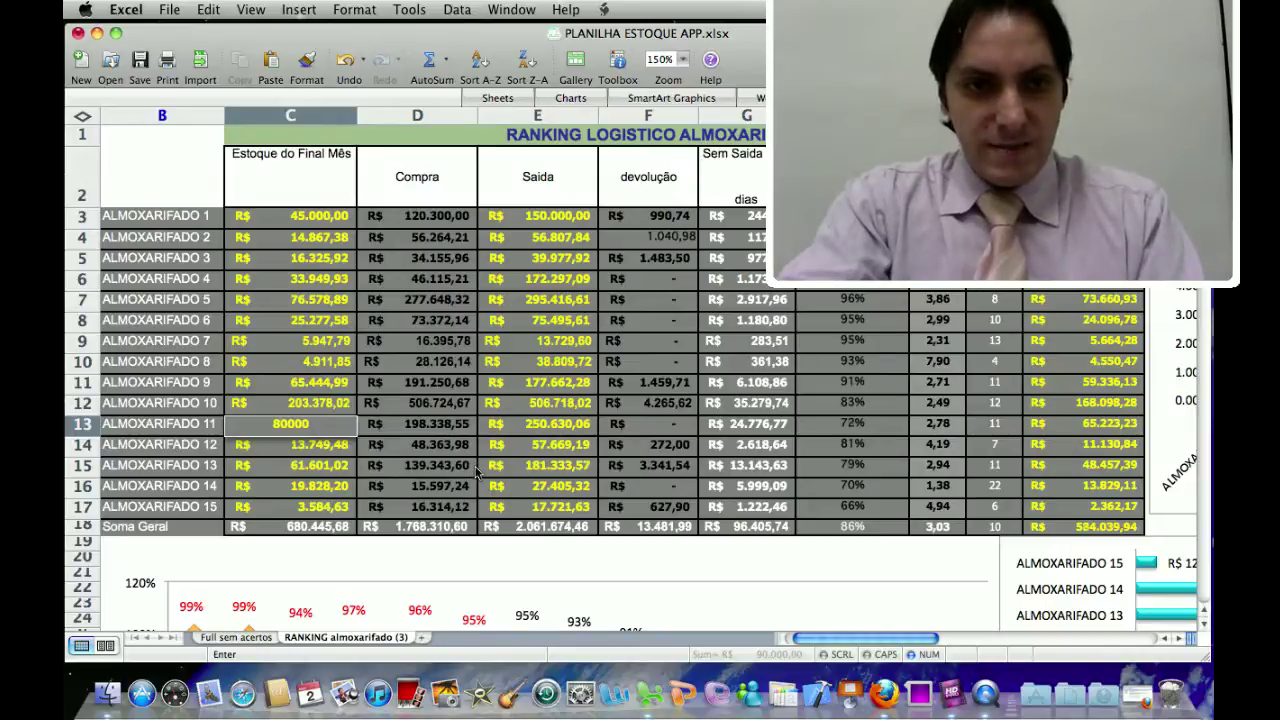
{"action": "key", "text": "Return"}
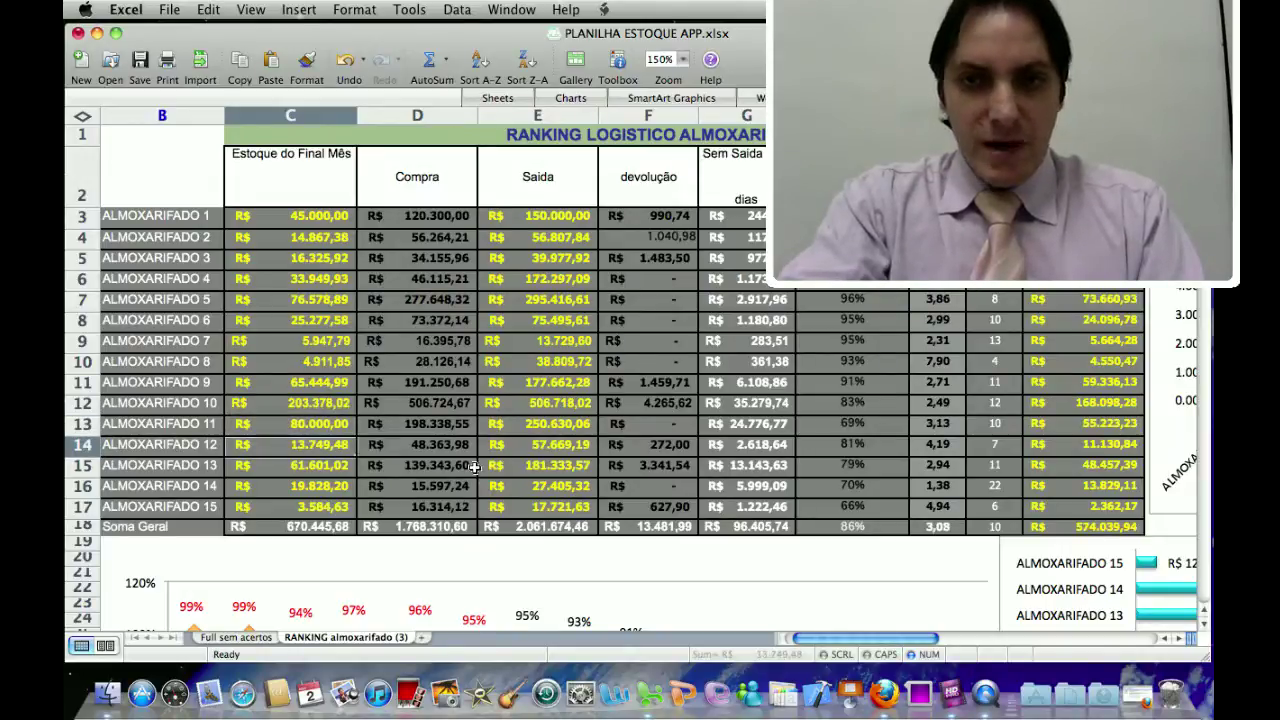
- Set the Estoque do Final Mês value for ALMOXARIFADO 11 to 75000
{"action": "key", "text": "Up"}
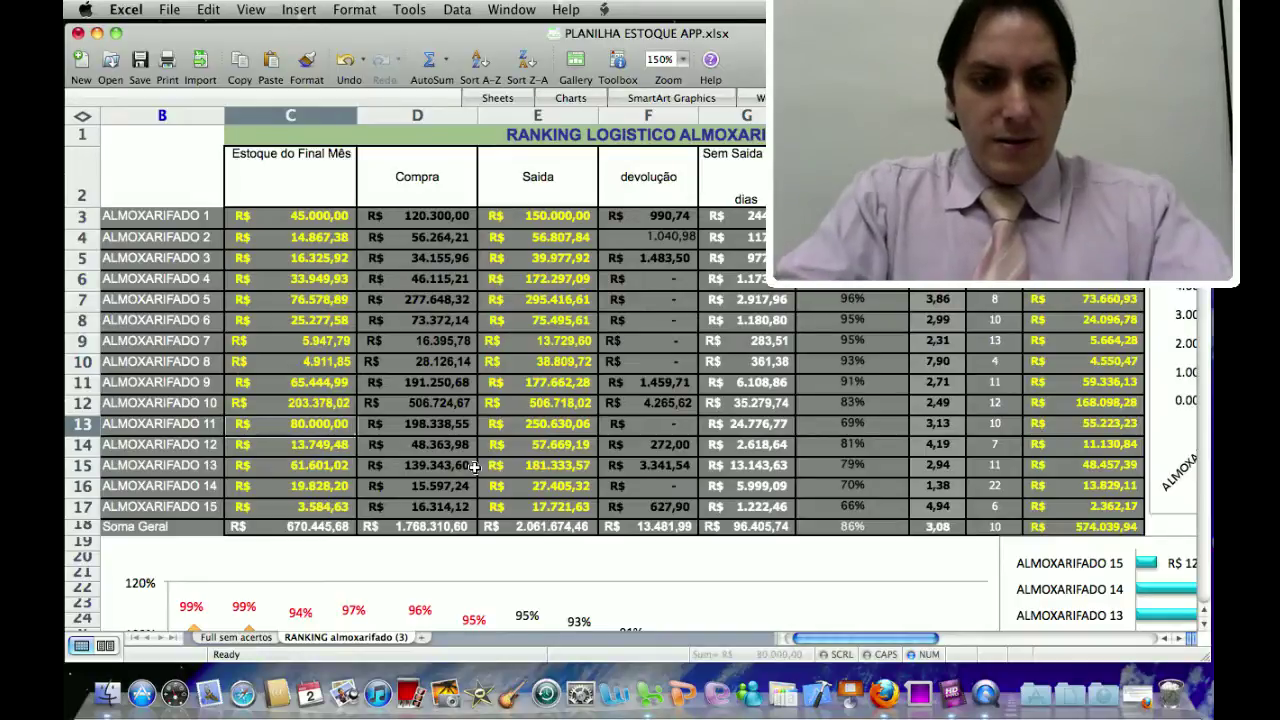
{"action": "type", "text": "75000"}
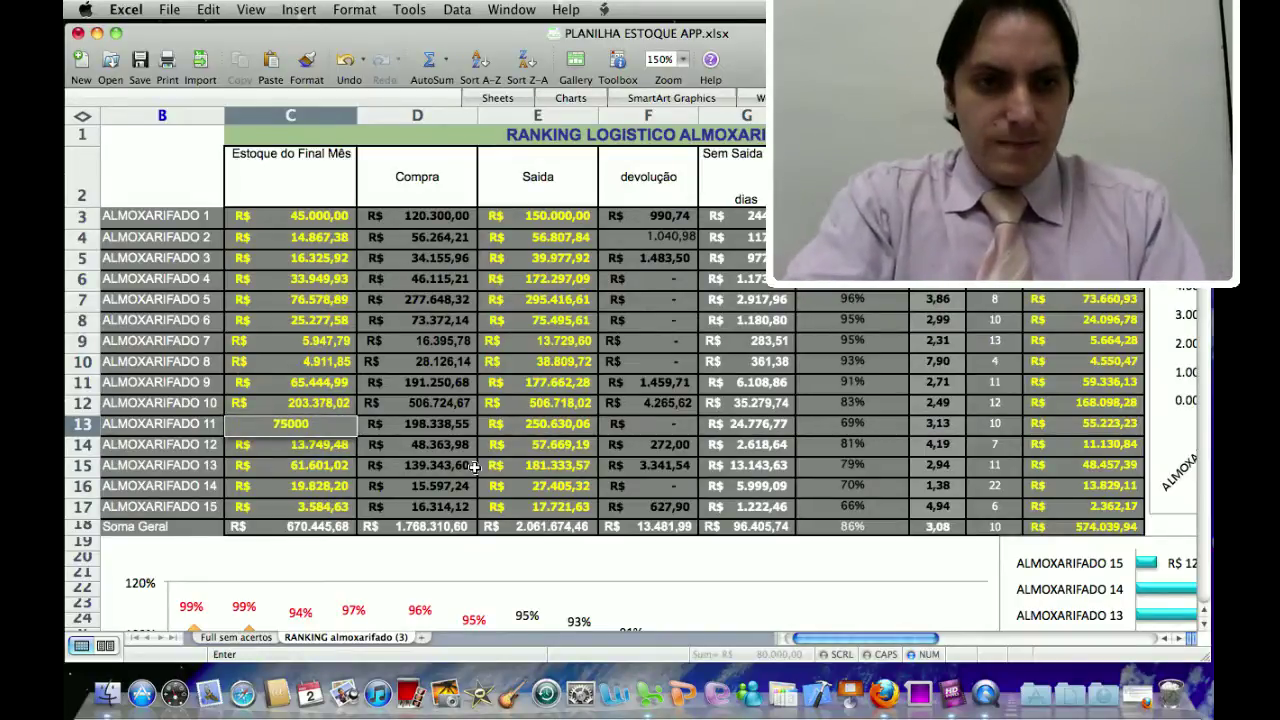
{"action": "key", "text": "Return"}
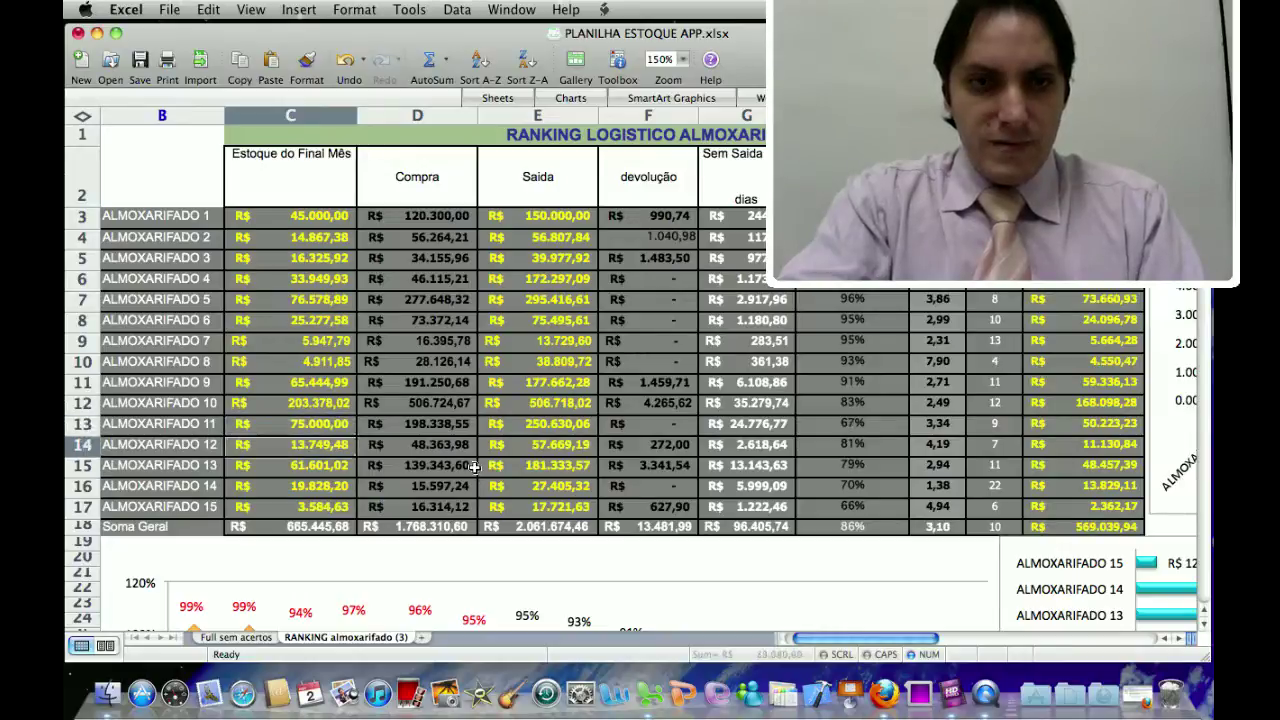
- Set the Sem Saida value for ALMOXARIFADO 11 in cell G13 to 2000
{"action": "key", "text": "Up"}
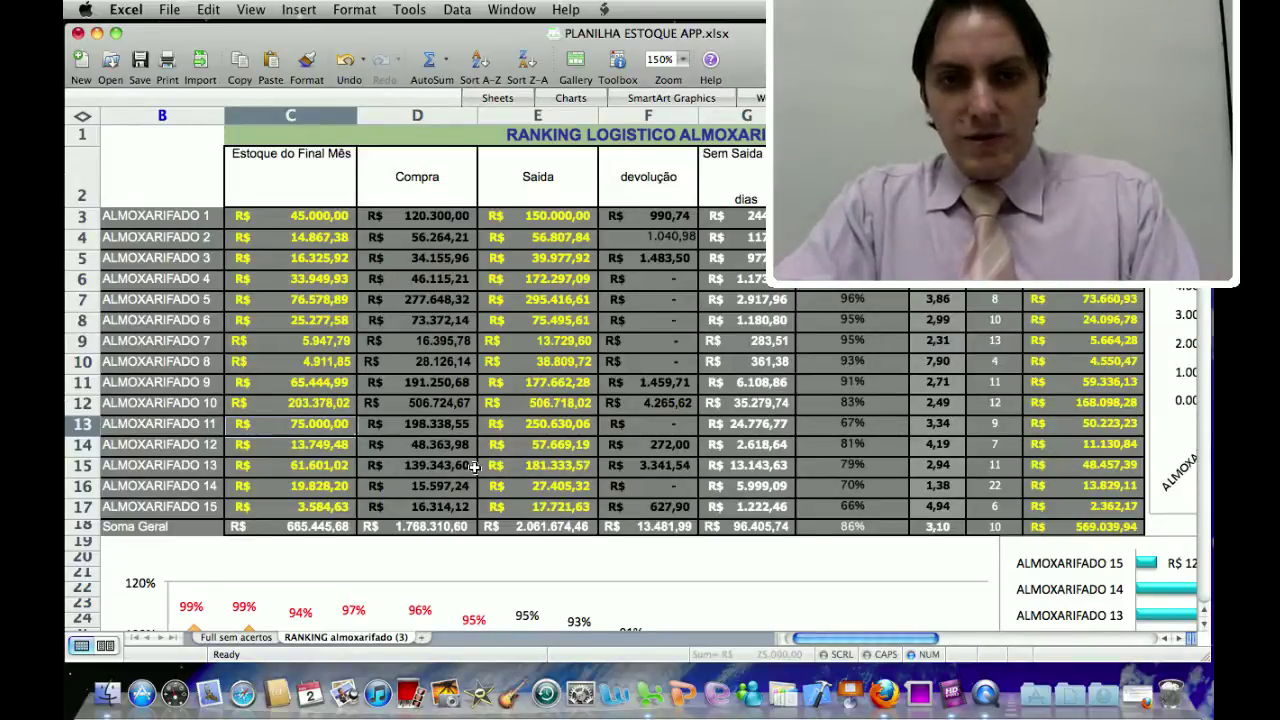
{"action": "key", "text": "Right"}
{"action": "key", "text": "Right"}
{"action": "key", "text": "Right"}
{"action": "key", "text": "Right"}
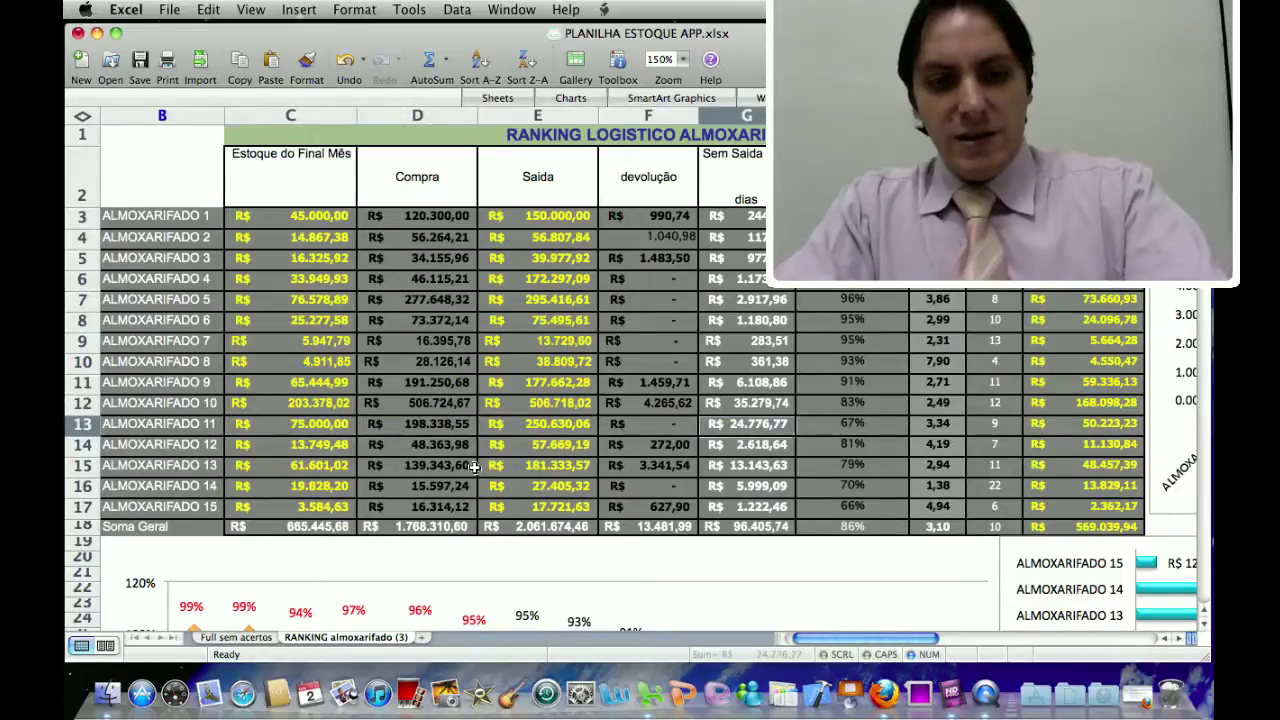
{"action": "type", "text": "2000"}
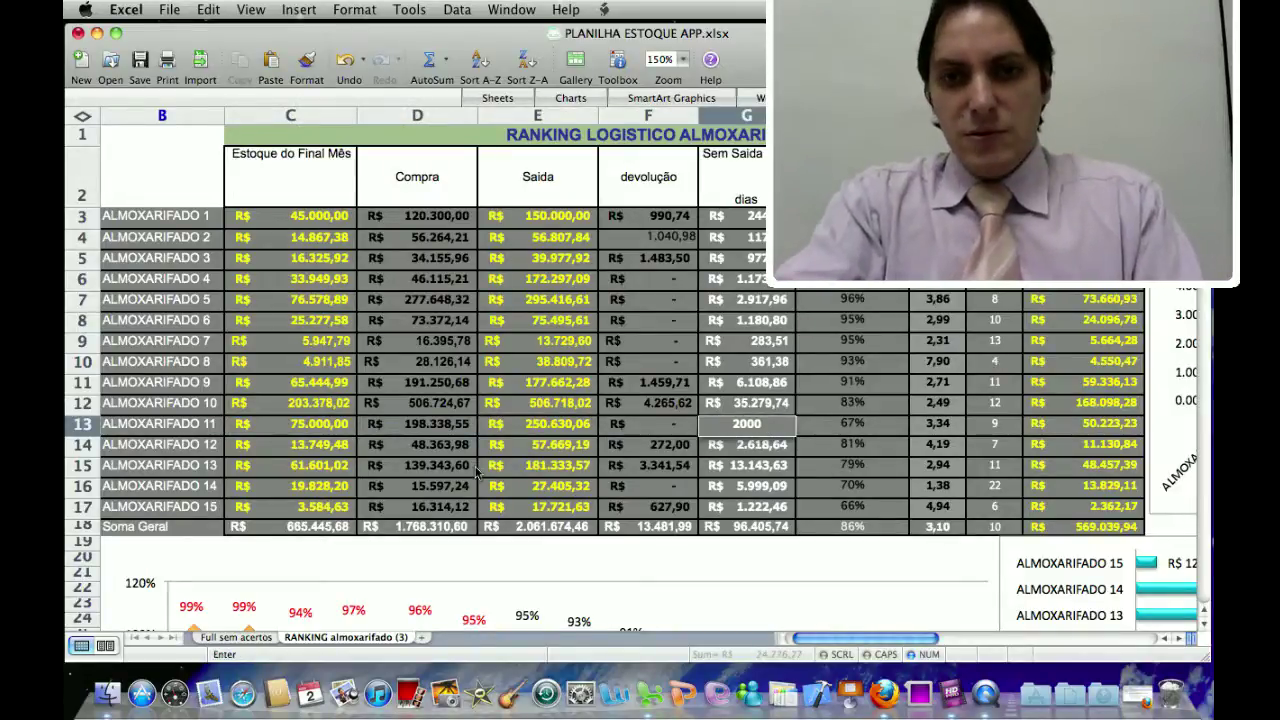
{"action": "key", "text": "Return"}
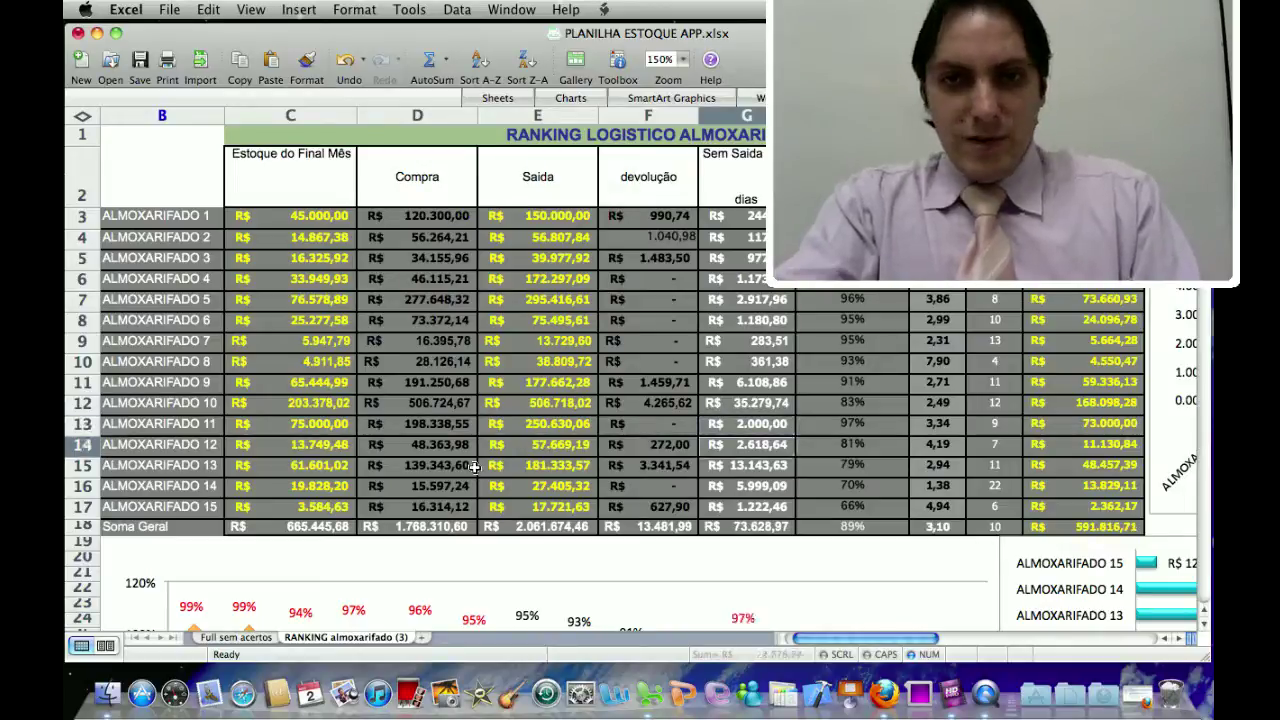
- Examine the ALMOXARIFADO 11 row, comparing its month-end stock, purchases, outflow, stock without movement, percentage and turnover figures
{"action": "key", "text": "Up"}
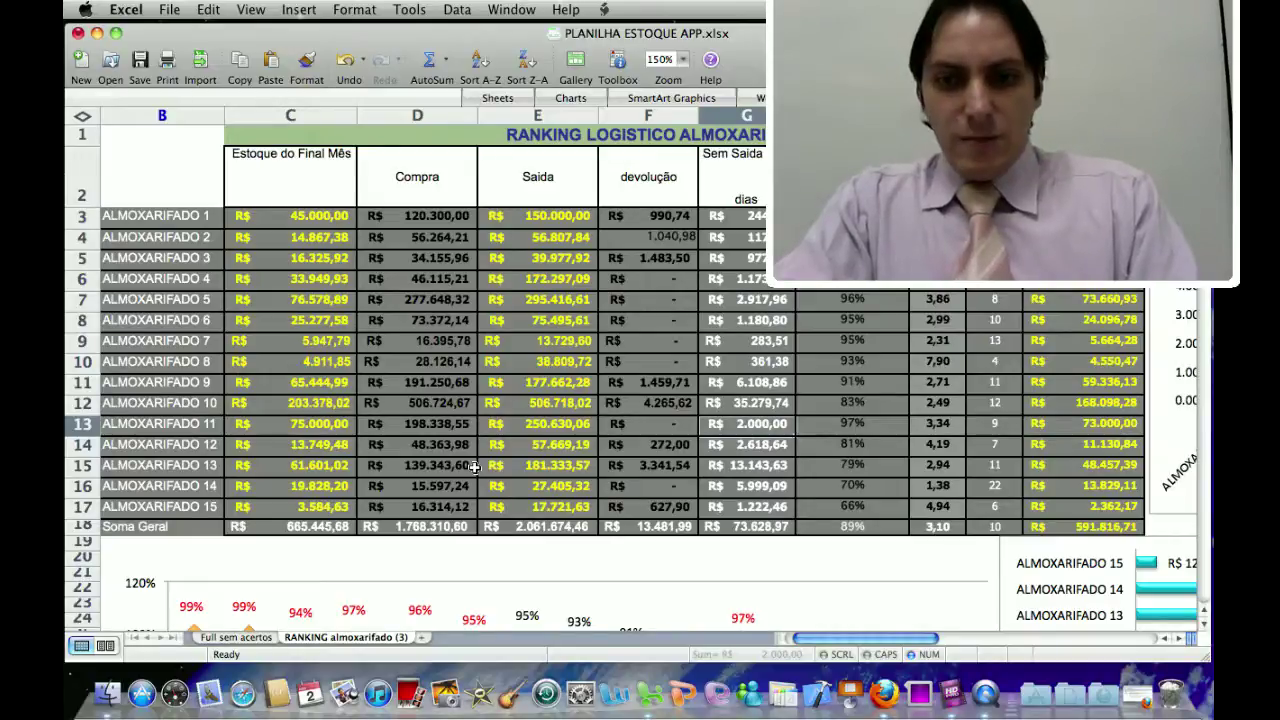
{"action": "key", "text": "Right"}
{"action": "key", "text": "Right"}
{"action": "key", "text": "Left"}
{"action": "key", "text": "Left"}
{"action": "key", "text": "Left"}
{"action": "key", "text": "Left"}
{"action": "key", "text": "Left"}
{"action": "key", "text": "Right"}
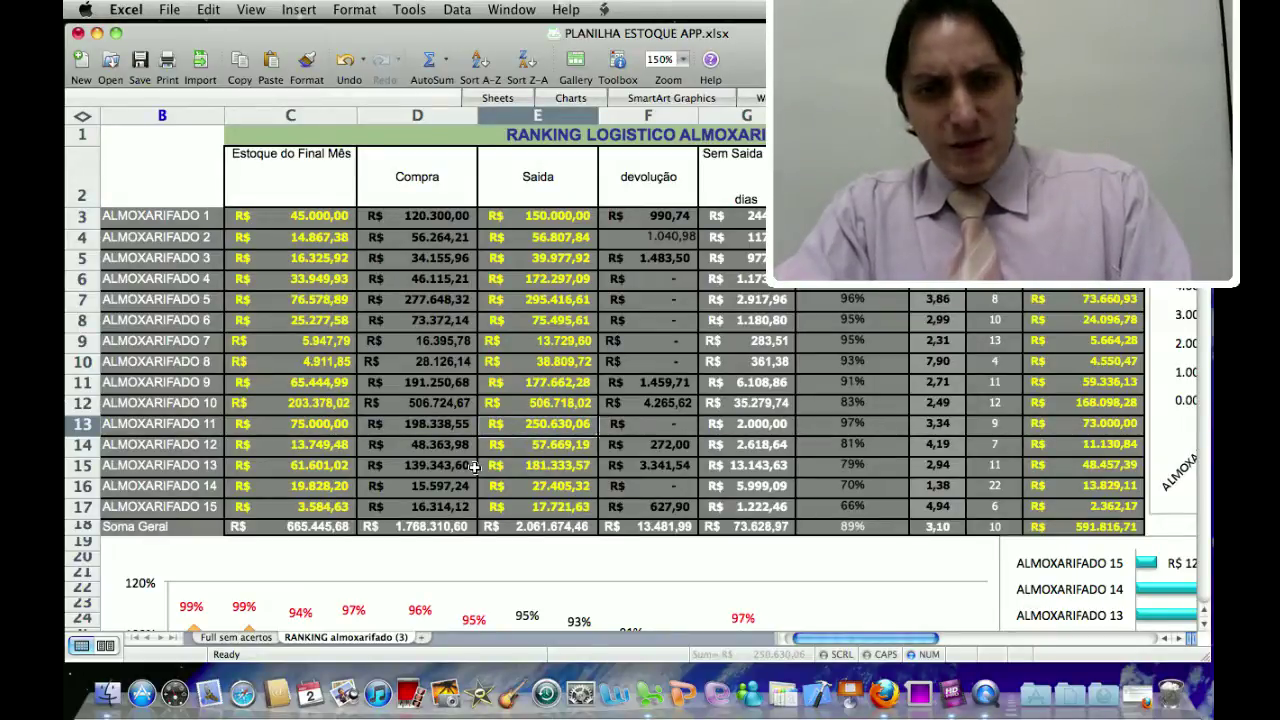
{"action": "key", "text": "Left"}
{"action": "key", "text": "Left"}
{"action": "key", "text": "Left"}
{"action": "key", "text": "Right"}
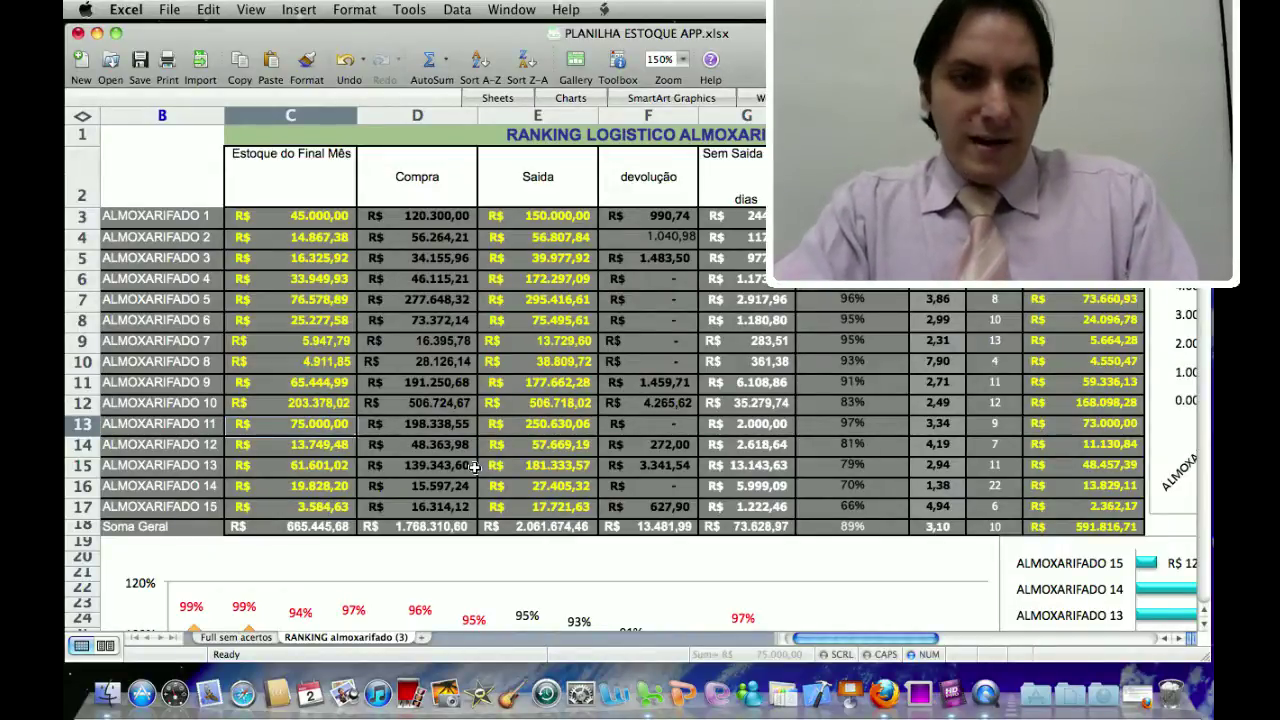
{"action": "key", "text": "Right"}
{"action": "key", "text": "Right"}
{"action": "key", "text": "Right"}
{"action": "key", "text": "Right"}
{"action": "key", "text": "Right"}
{"action": "key", "text": "Right"}
{"action": "key", "text": "Right"}
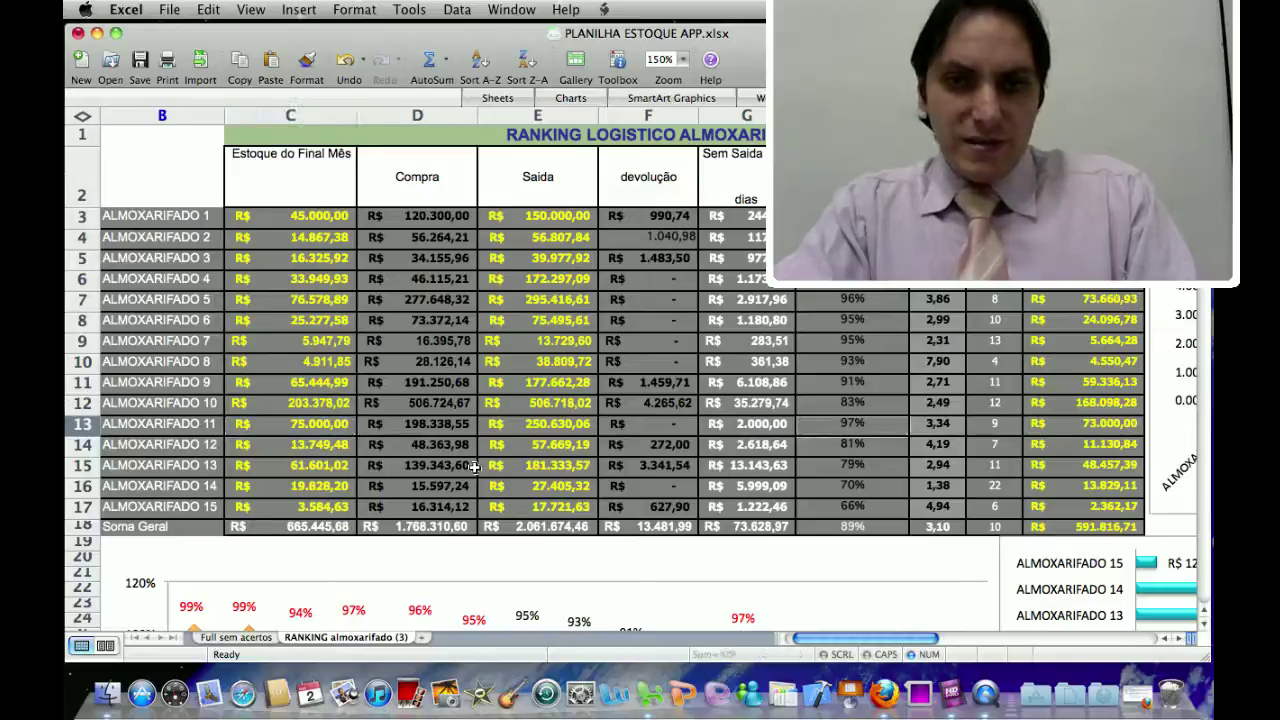
{"action": "key", "text": "Left"}
{"action": "key", "text": "Left"}
{"action": "key", "text": "Left"}
{"action": "key", "text": "Left"}
{"action": "key", "text": "Left"}
{"action": "key", "text": "Left"}
{"action": "key", "text": "Left"}
{"action": "key", "text": "Left"}
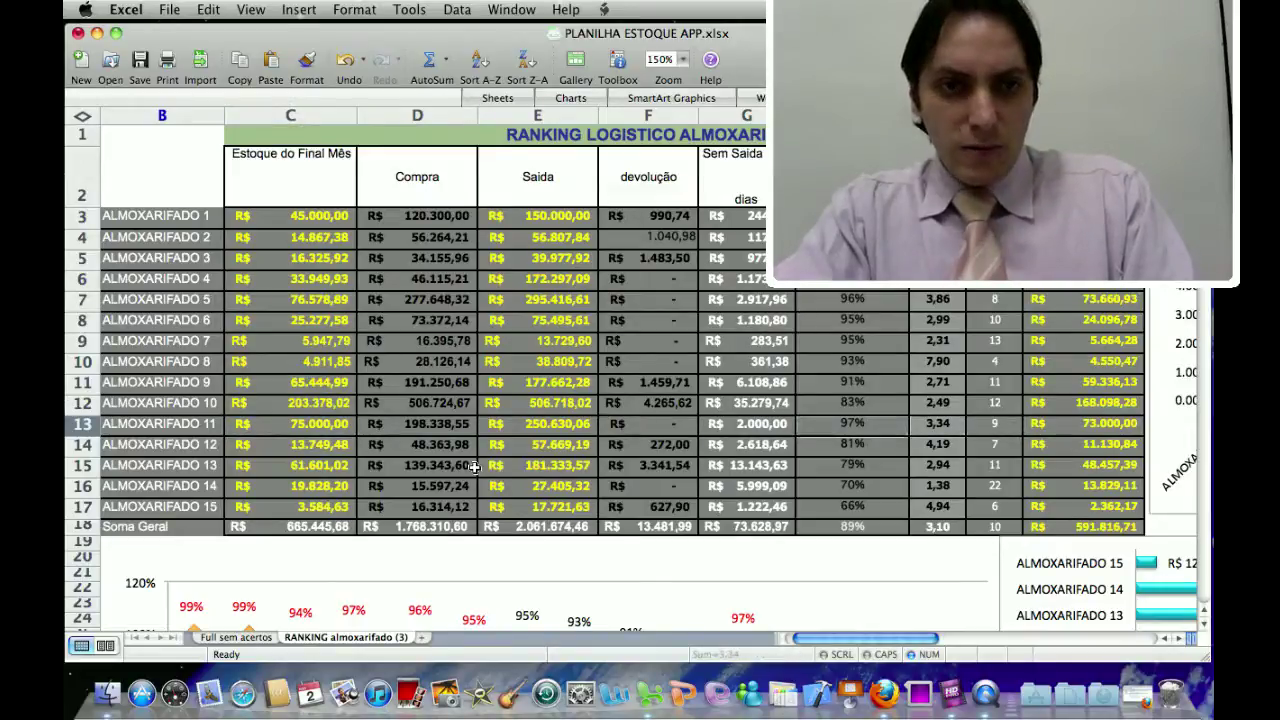
{"action": "key", "text": "Right"}
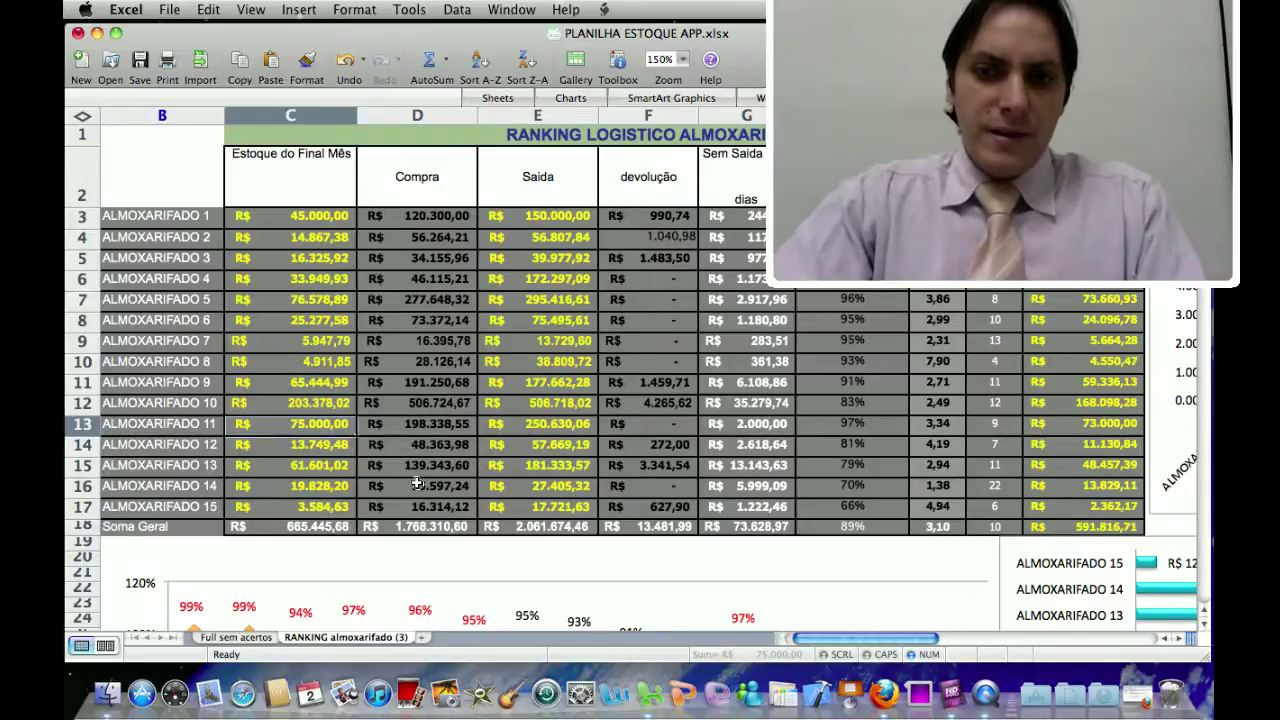
{"action": "left_click", "coordinate": [955, 692]}
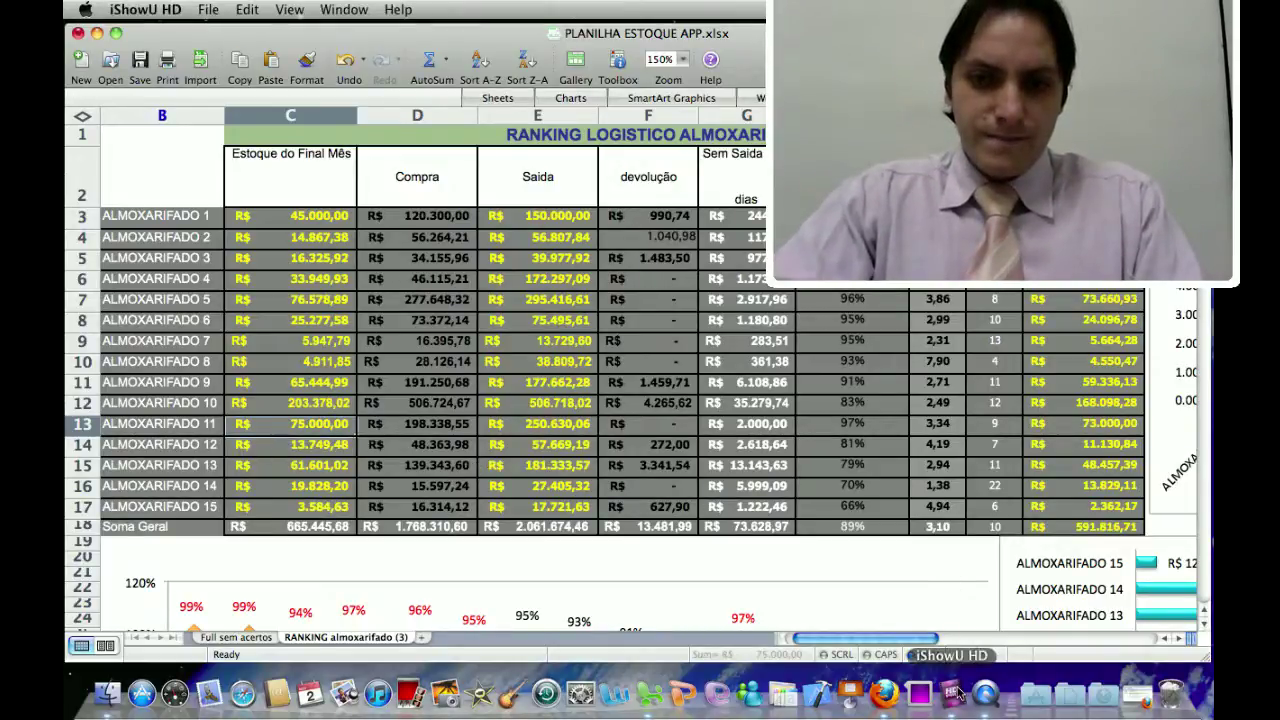